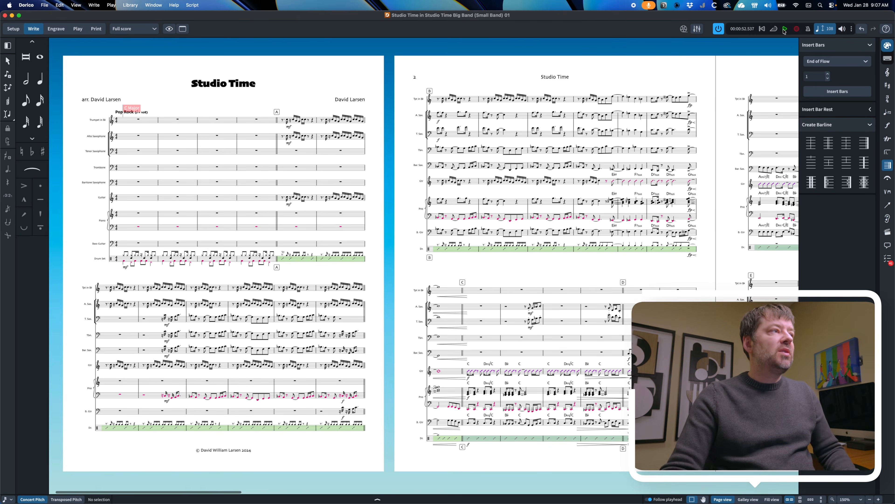
Open the Expression Maps dialog from the Library menu
{"action": "left_click", "coordinate": [130, 5]}
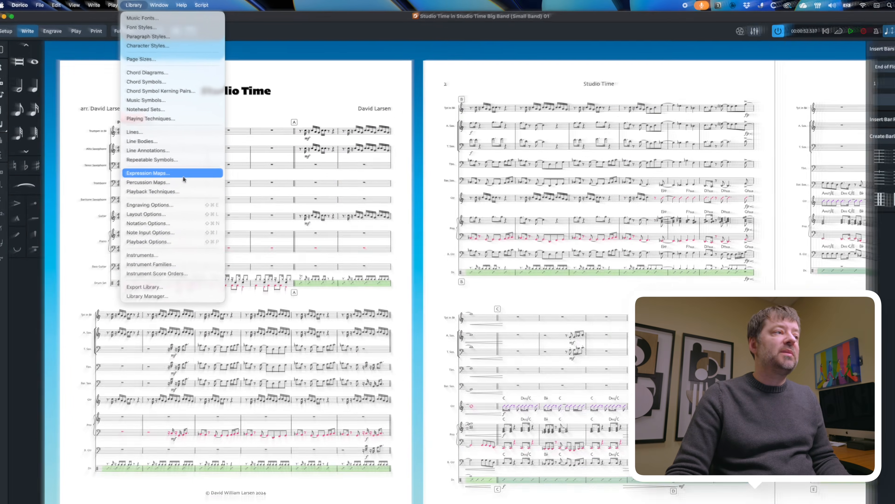
{"action": "left_click", "coordinate": [271, 348]}
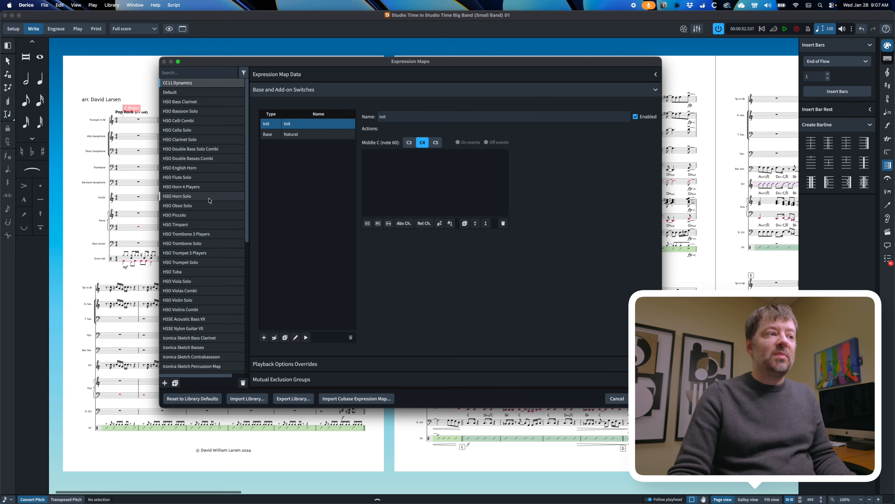
Scroll the expression maps list to the trumpet map with Init, Accent, Natural and Staccato switches
{"action": "scroll", "coordinate": [205, 193], "scroll_direction": "down", "scroll_amount": 5}
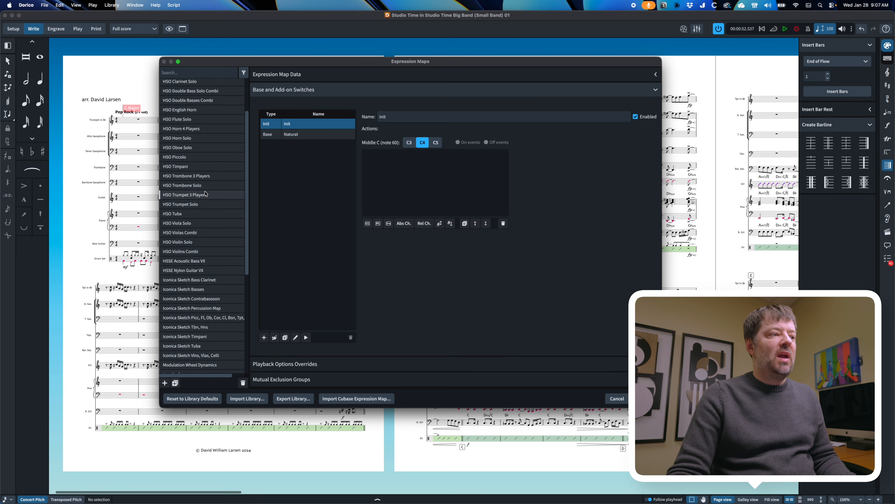
{"action": "scroll", "coordinate": [206, 194], "scroll_direction": "down", "scroll_amount": 3}
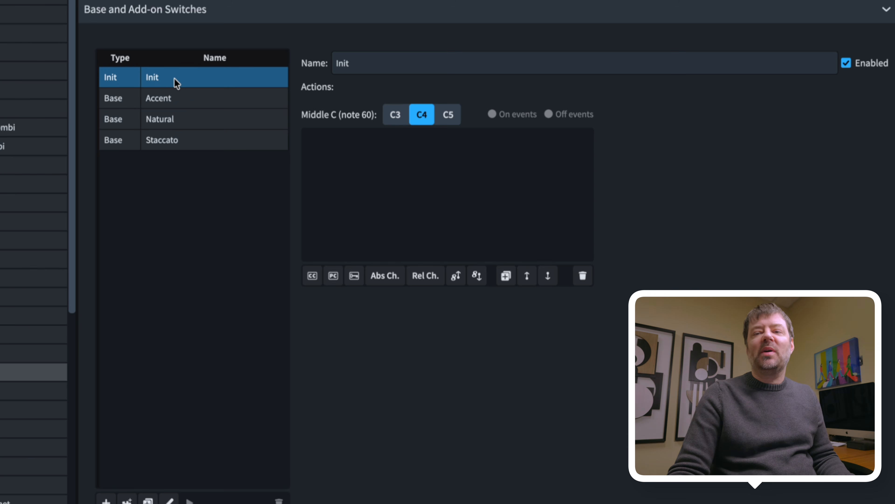
Review the Key Switch actions of the Accent, Natural and Staccato switches
{"action": "left_click", "coordinate": [127, 98]}
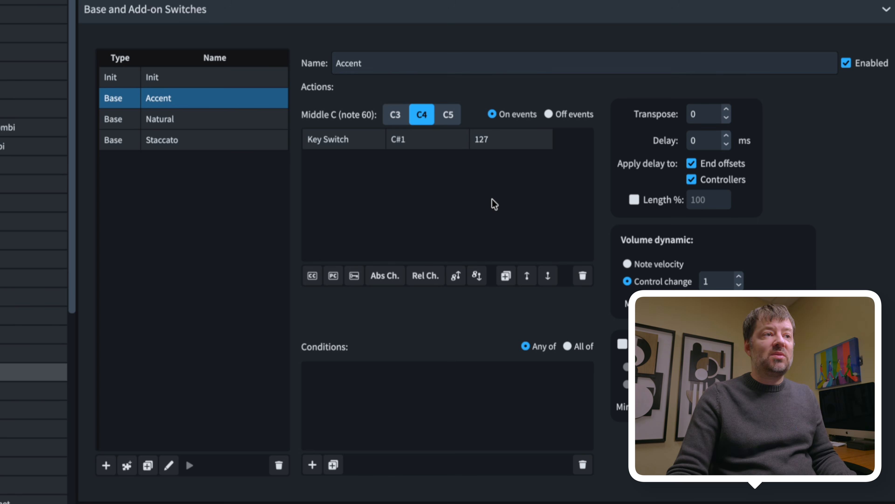
{"action": "left_click", "coordinate": [186, 126]}
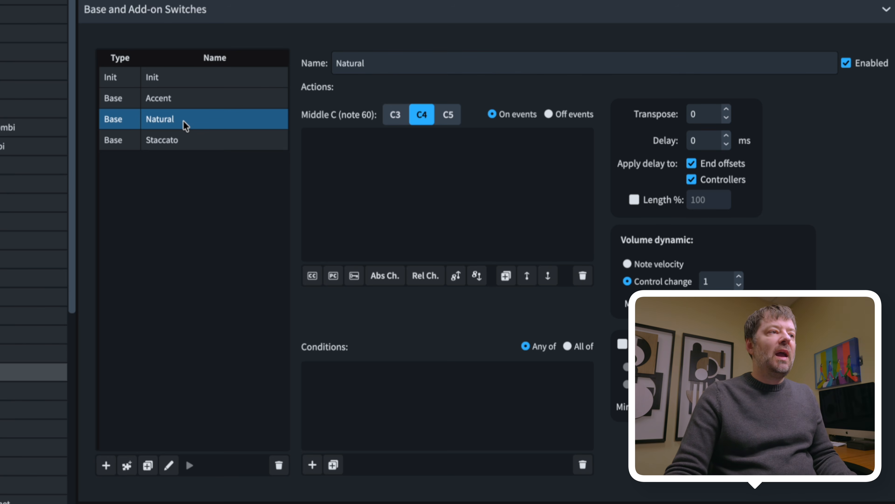
{"action": "left_click", "coordinate": [183, 146]}
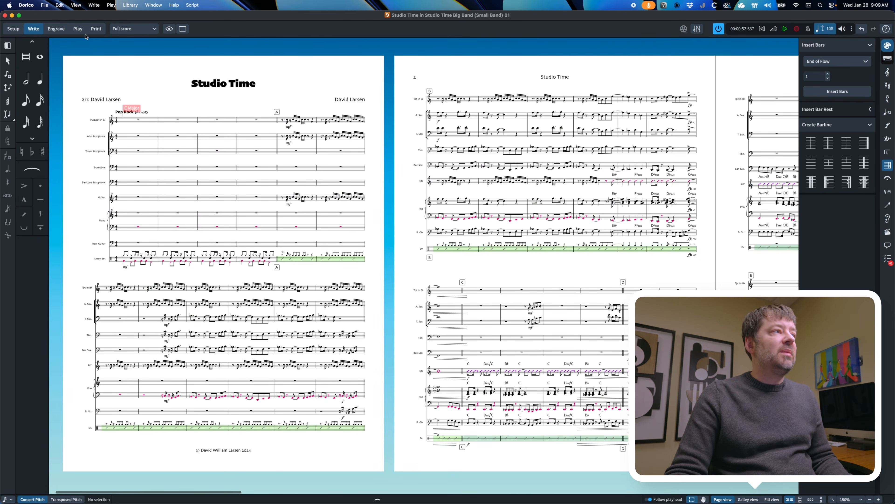
Switch to Play mode and select the Trumpet track to check its 07 - XXL Brass - HALion routing
{"action": "left_click", "coordinate": [79, 30]}
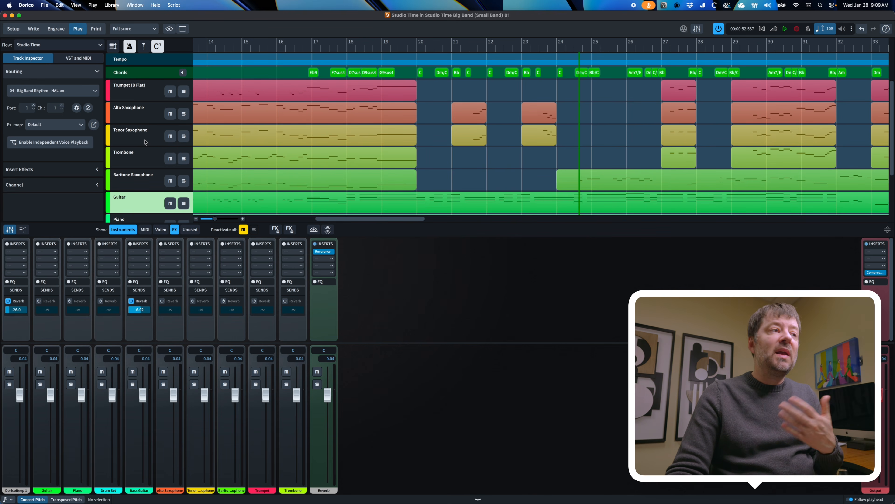
{"action": "left_click", "coordinate": [141, 92]}
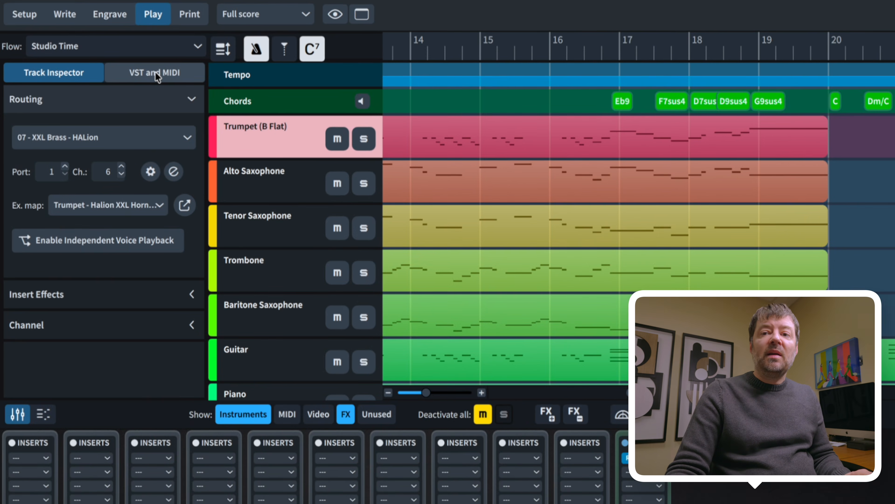
Add a new empty VST instrument slot 08 in the VST and MIDI panel
{"action": "left_click", "coordinate": [79, 59]}
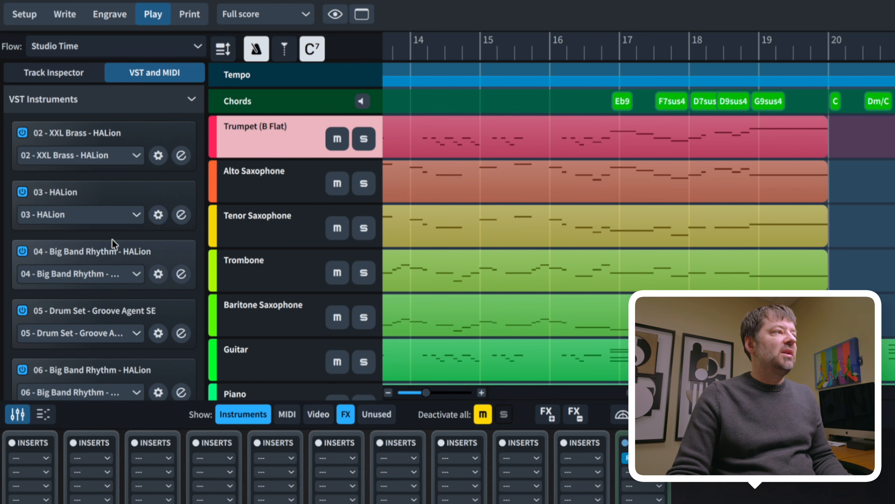
{"action": "scroll", "coordinate": [108, 254], "scroll_direction": "down", "scroll_amount": 3}
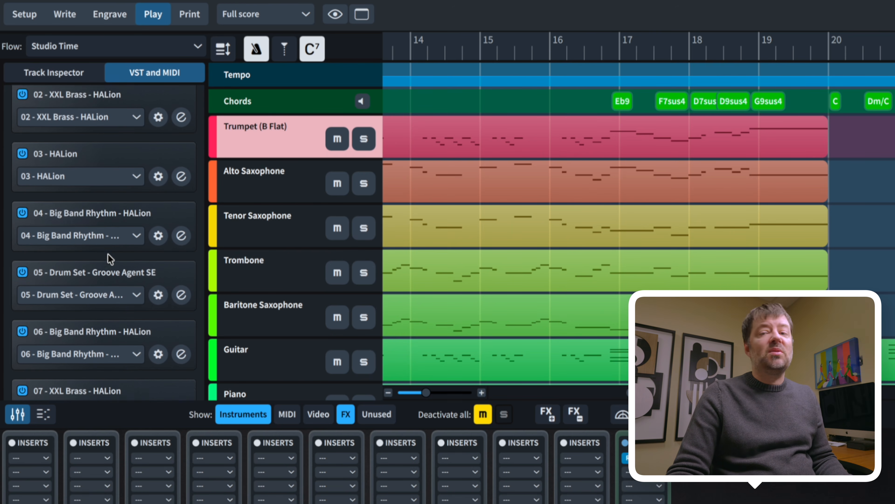
{"action": "scroll", "coordinate": [108, 254], "scroll_direction": "down", "scroll_amount": 2}
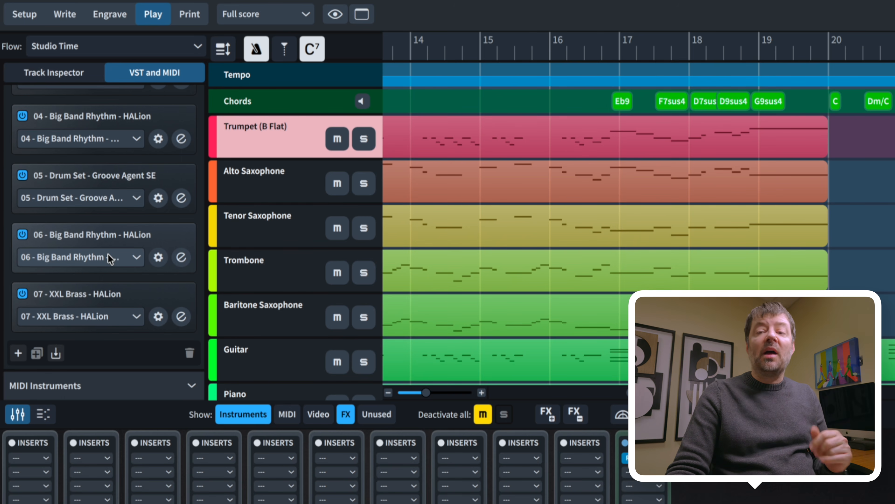
{"action": "scroll", "coordinate": [108, 254], "scroll_direction": "down", "scroll_amount": 1}
{"action": "scroll", "coordinate": [110, 260], "scroll_direction": "down", "scroll_amount": 1}
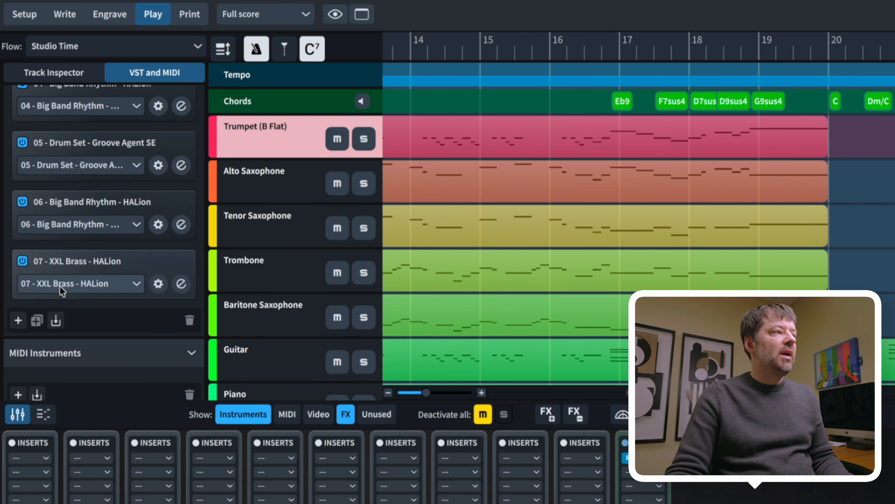
{"action": "left_click", "coordinate": [18, 321]}
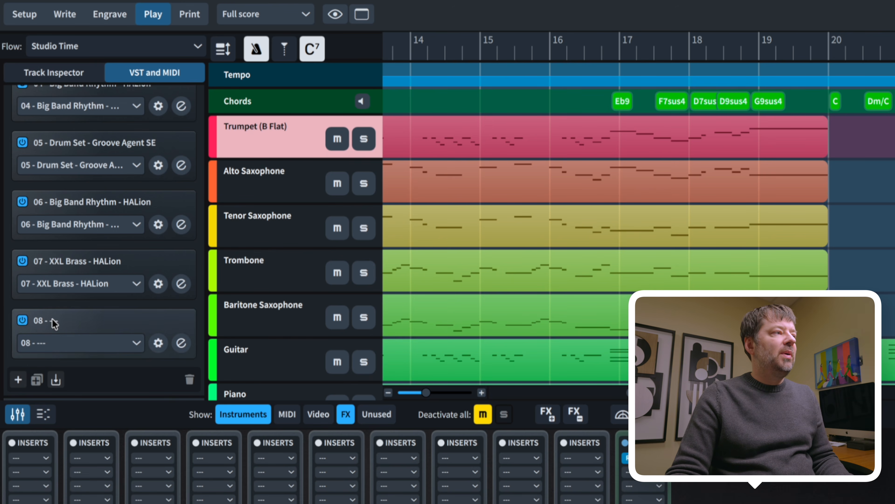
Show the plug-in vendor list in slot 08's instrument dropdown
{"action": "scroll", "coordinate": [54, 320], "scroll_direction": "down", "scroll_amount": 3}
{"action": "scroll", "coordinate": [55, 323], "scroll_direction": "down", "scroll_amount": 1}
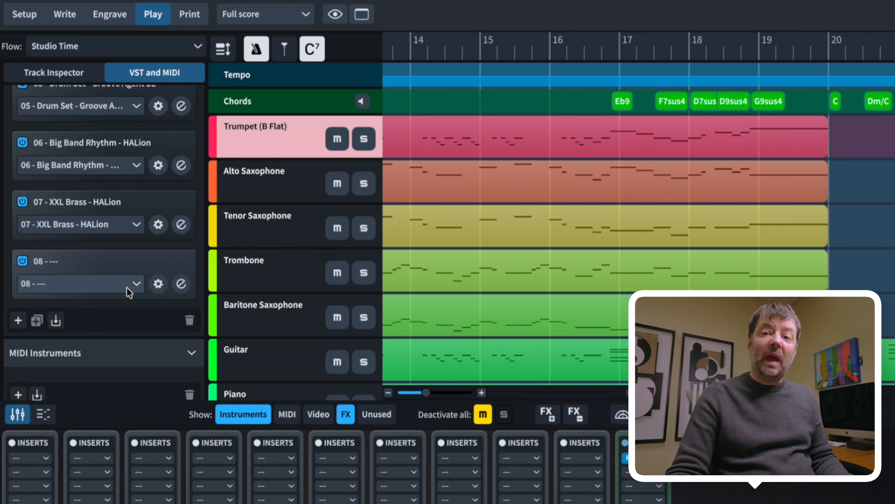
{"action": "scroll", "coordinate": [88, 266], "scroll_direction": "down", "scroll_amount": 1}
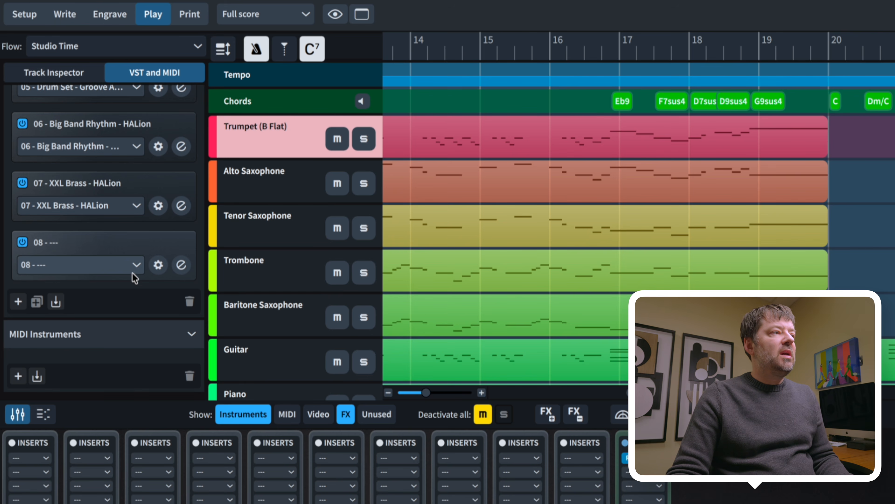
{"action": "left_click", "coordinate": [137, 265]}
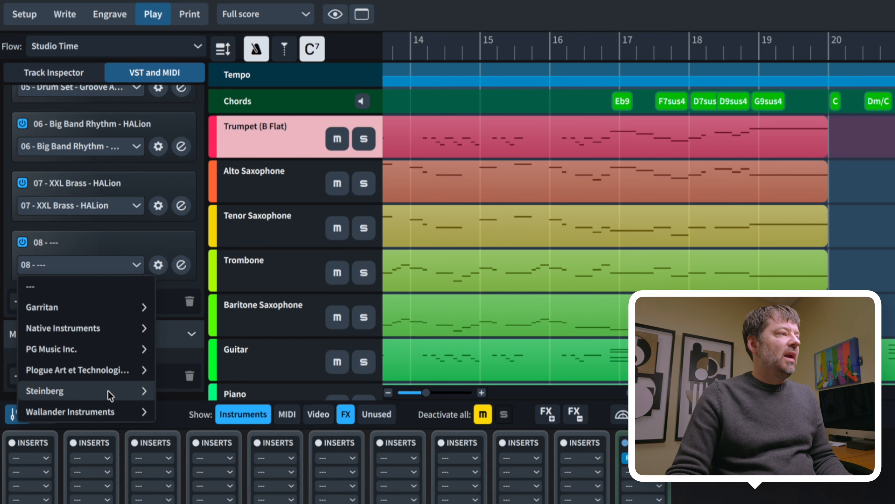
Load Native Instruments Kontakt 8 into instrument slot 08
{"action": "left_click", "coordinate": [110, 328]}
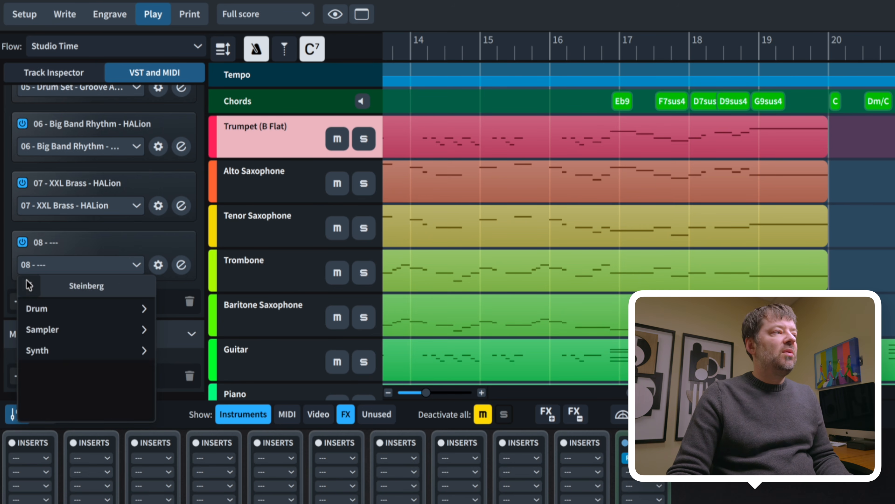
{"action": "left_click", "coordinate": [29, 286]}
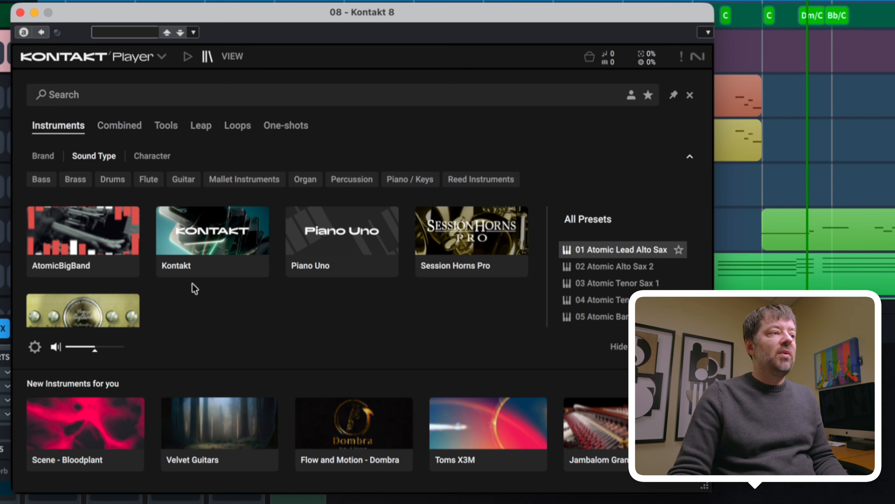
{"action": "scroll", "coordinate": [112, 253], "scroll_direction": "down", "scroll_amount": 3}
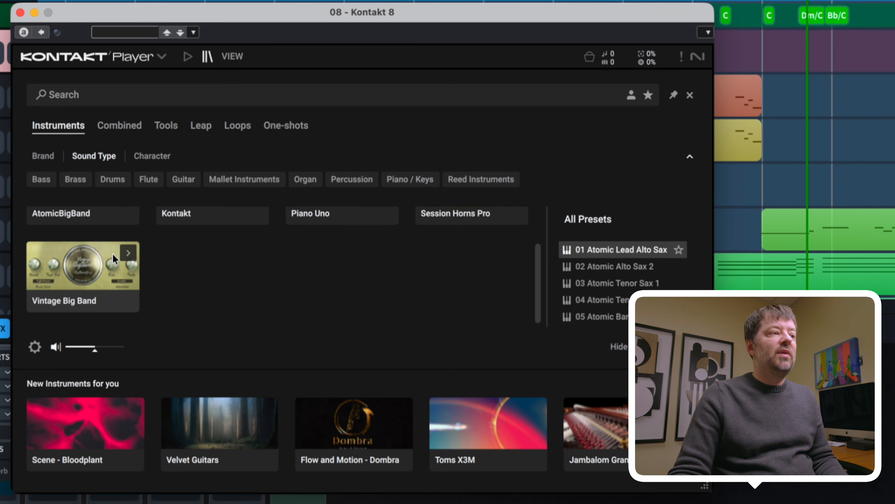
{"action": "scroll", "coordinate": [112, 253], "scroll_direction": "up", "scroll_amount": 3}
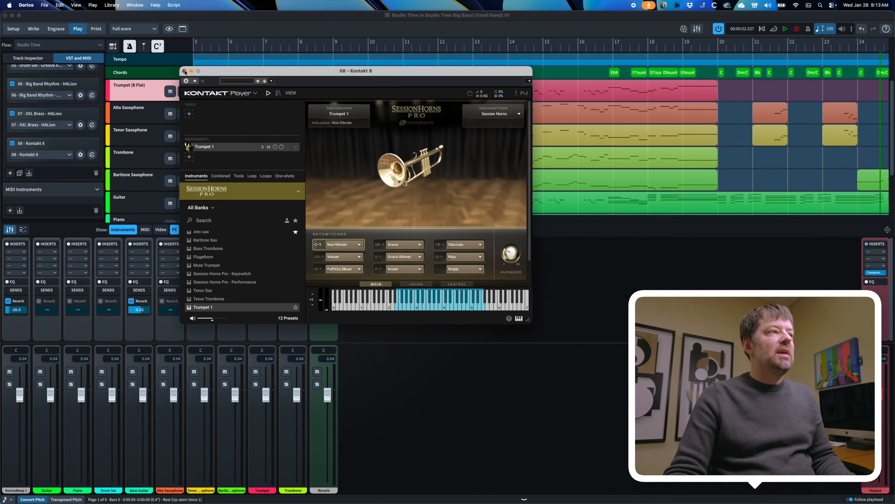
Close Kontakt and set the Trumpet (B Flat) track's routing to 08 - Kontakt 8
{"action": "left_click", "coordinate": [178, 72]}
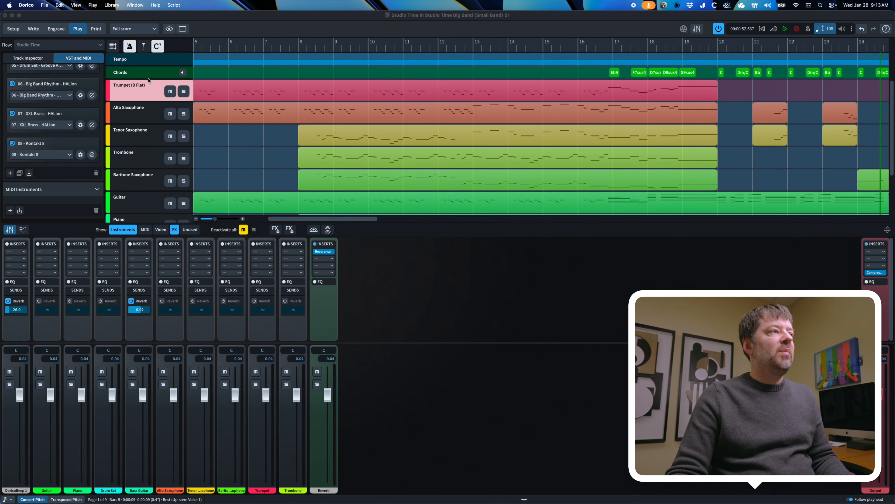
{"action": "left_click", "coordinate": [46, 58]}
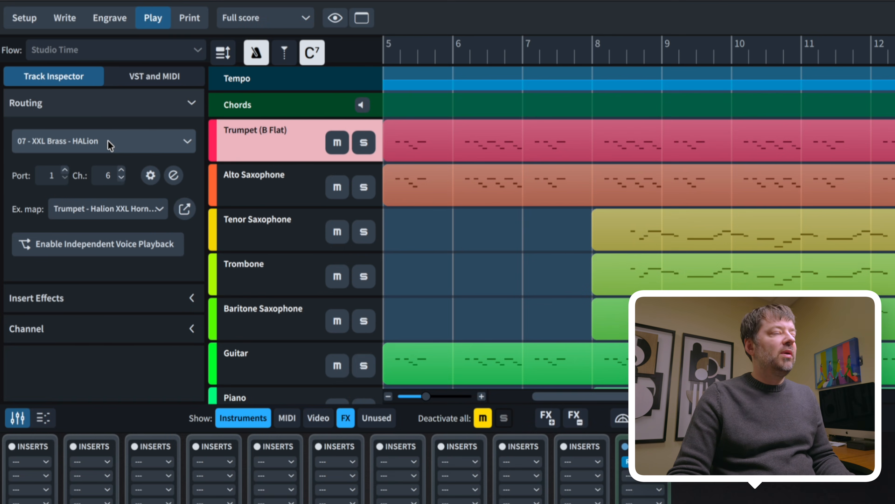
{"action": "left_click", "coordinate": [108, 141]}
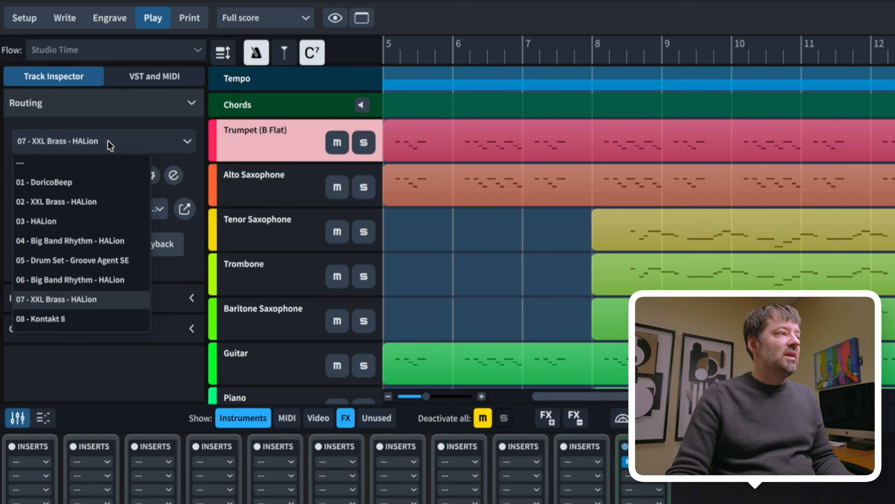
{"action": "left_click", "coordinate": [65, 319]}
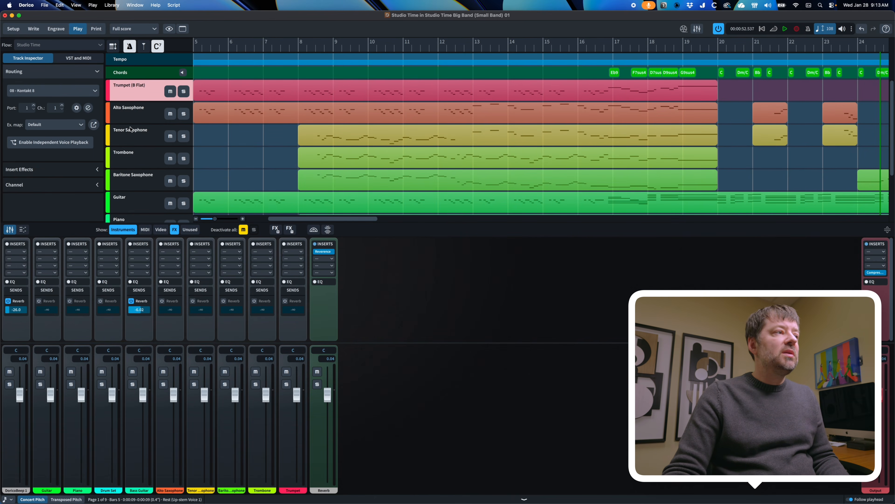
Open the trumpet's Kontakt 8 instrument showing Session Horns Pro Trumpet 1 keyswitches
{"action": "left_click", "coordinate": [88, 108]}
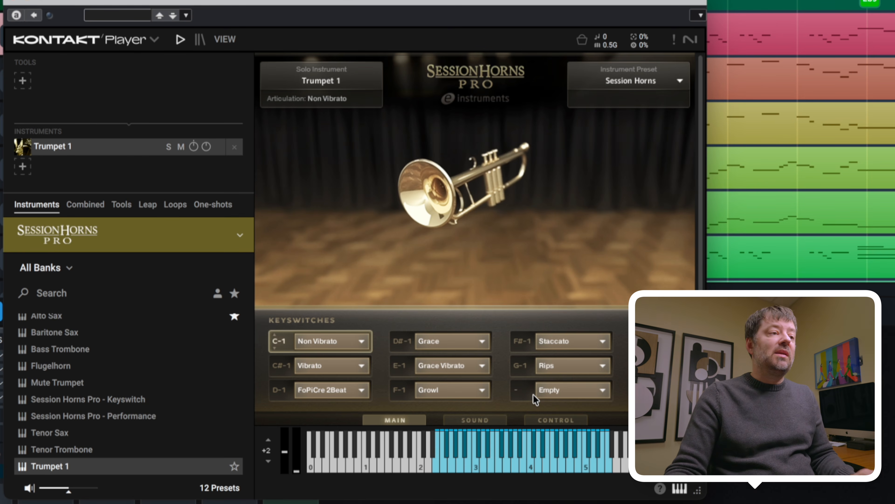
Assign Brass Shake to the G#-1 keyswitch, then audition Rips, Staccato, FoPiCre 2Beat and Growl
{"action": "left_click", "coordinate": [603, 389]}
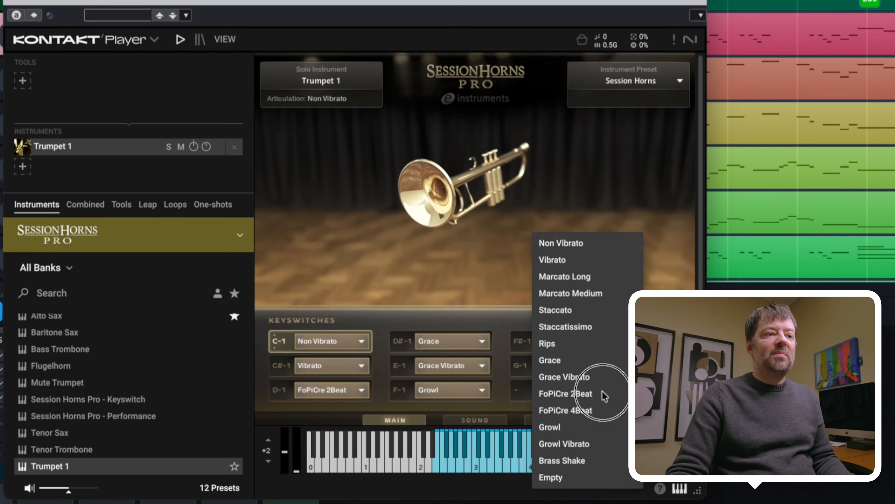
{"action": "left_click", "coordinate": [599, 461]}
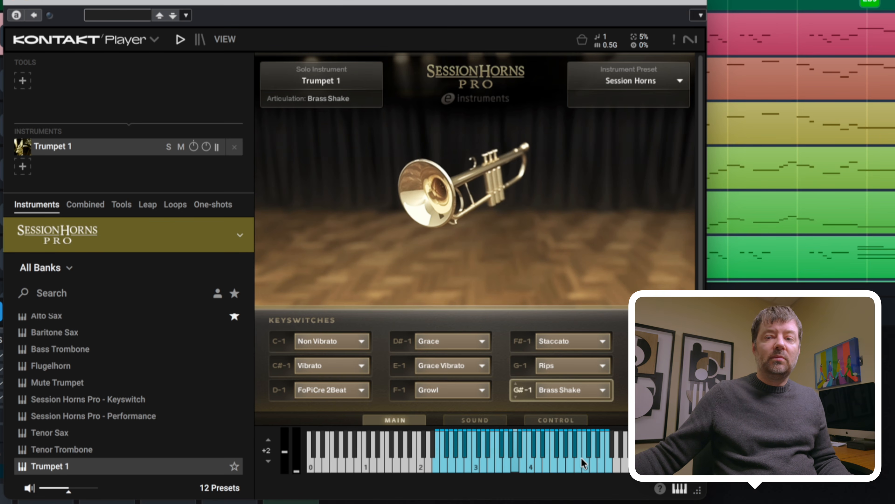
{"action": "left_click", "coordinate": [524, 368]}
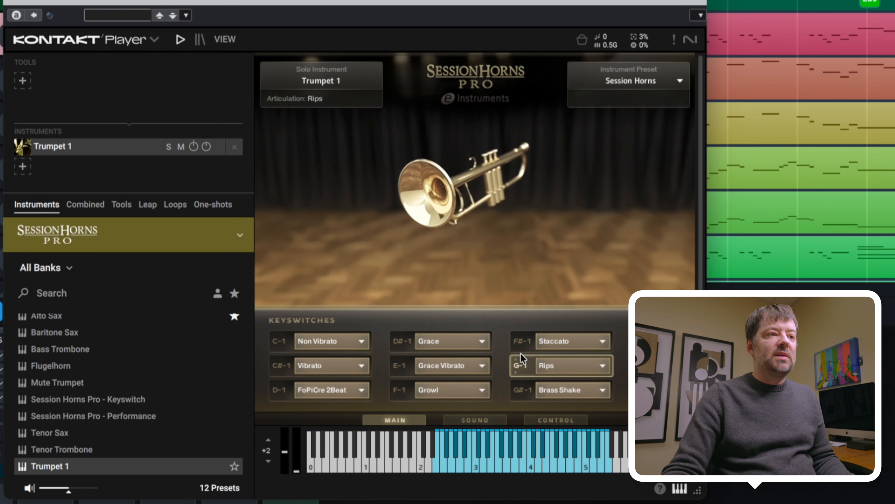
{"action": "left_click", "coordinate": [525, 339]}
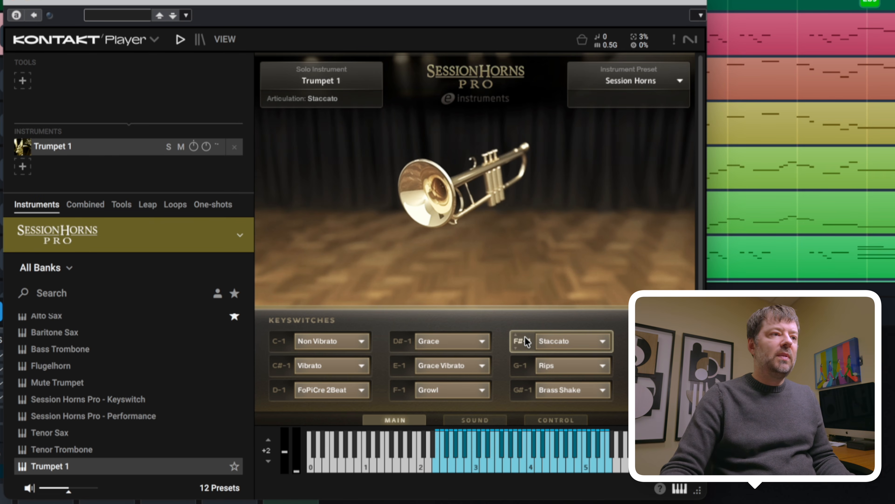
{"action": "left_click", "coordinate": [282, 391]}
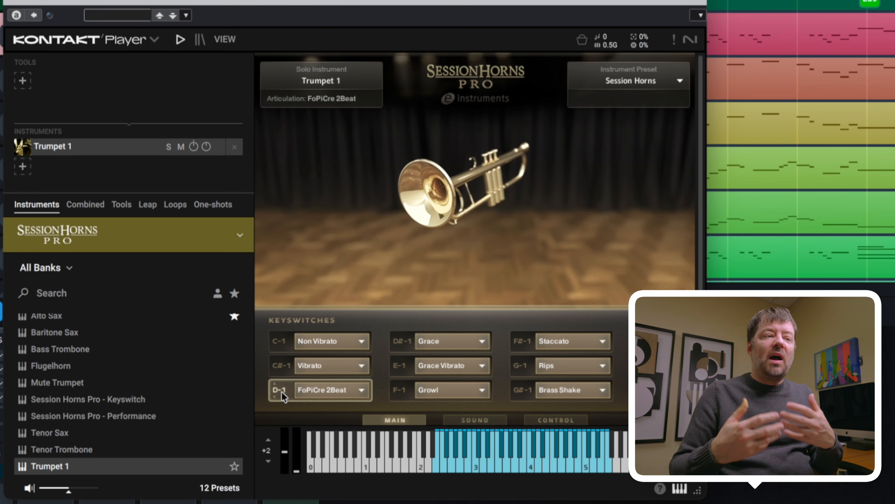
{"action": "left_click", "coordinate": [399, 389]}
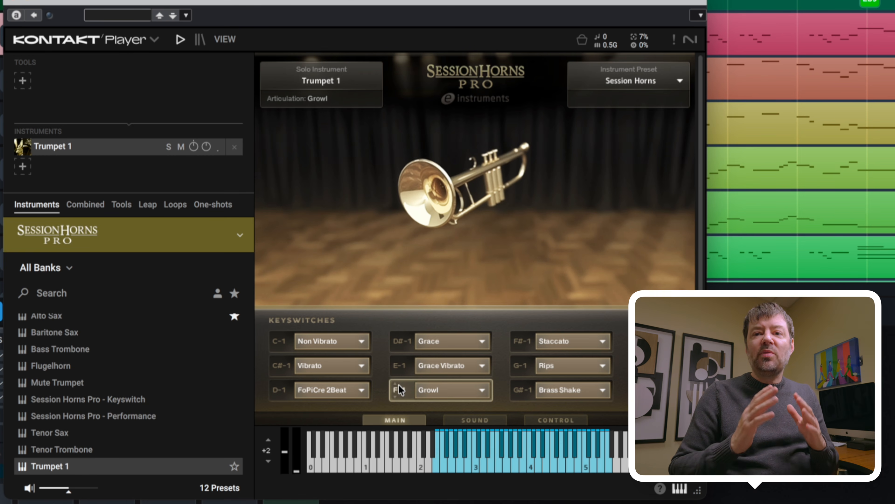
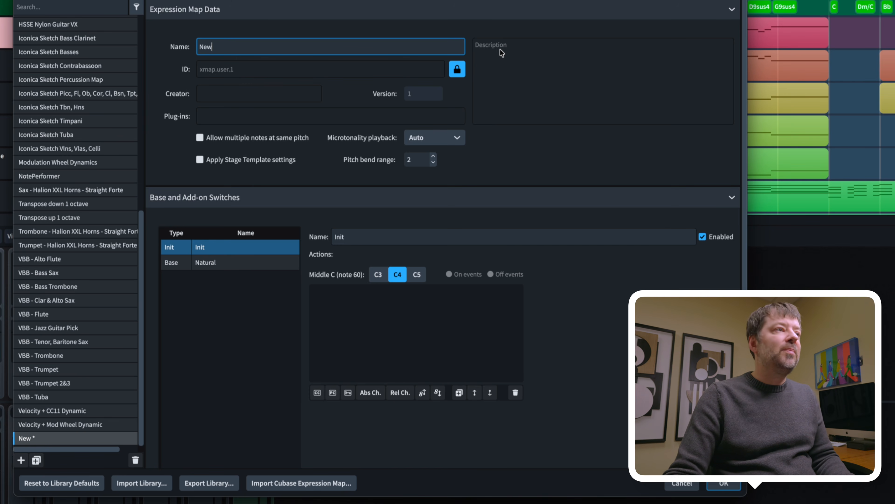
Replace the default expression map name with 'Pro Horns (New)'
{"action": "double_click", "coordinate": [227, 46]}
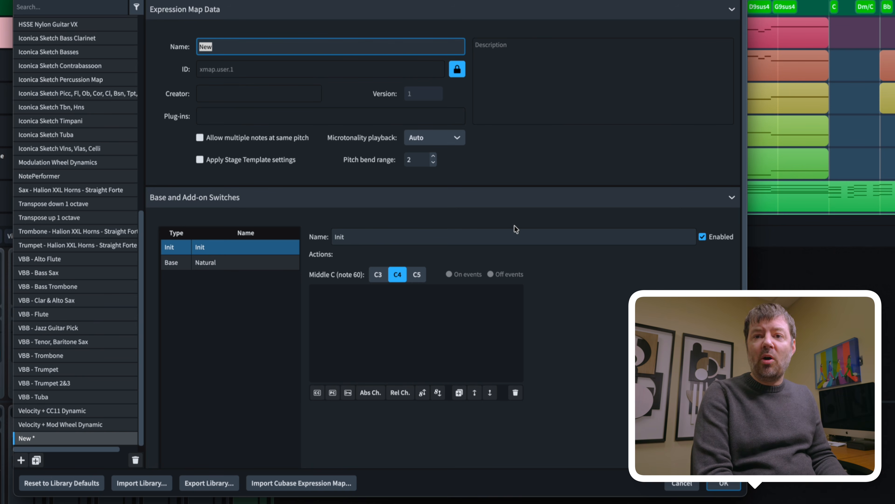
{"action": "type", "text": "Pro Ho"}
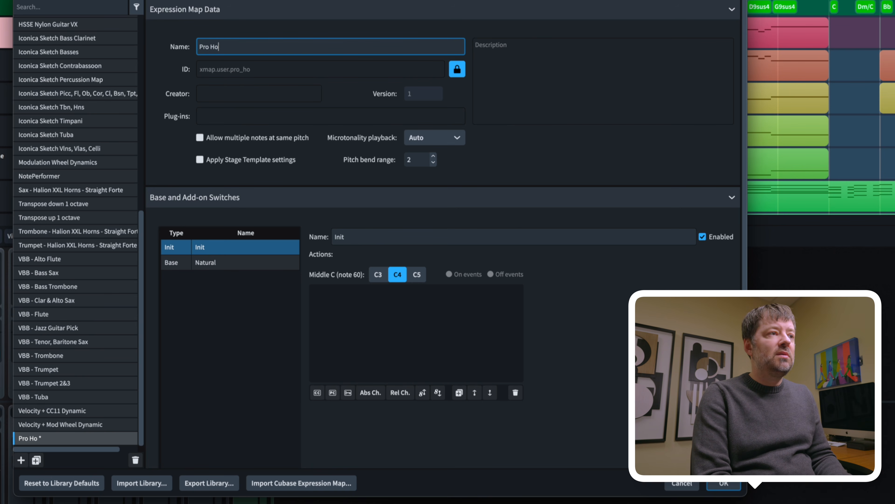
{"action": "type", "text": "rns"}
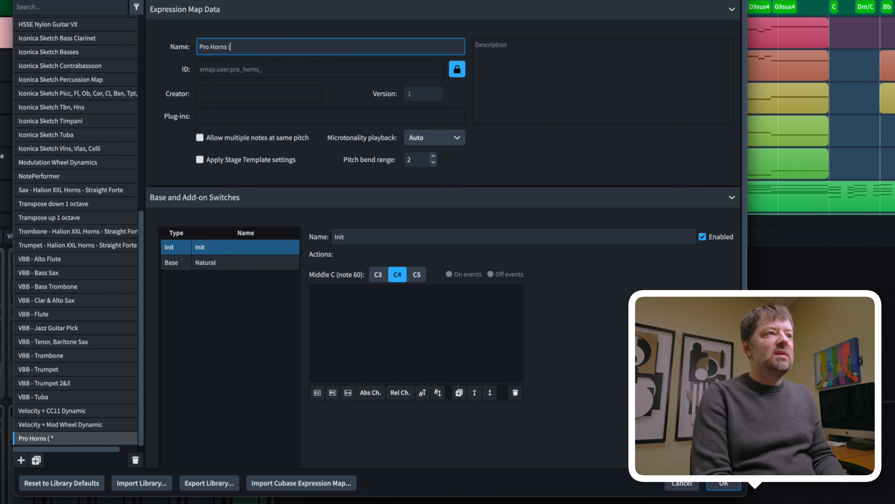
{"action": "type", "text": " (New)"}
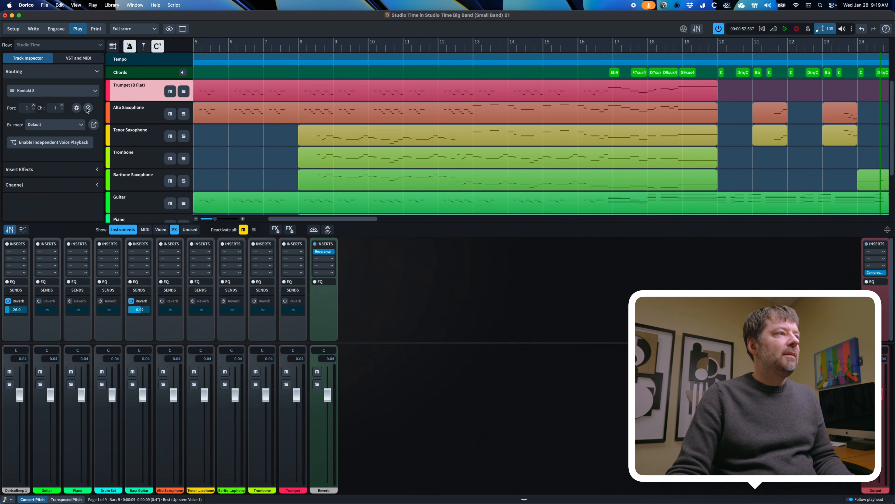
Set middle C (note 60) to C3 and select the Natural base switch
{"action": "left_click", "coordinate": [87, 108]}
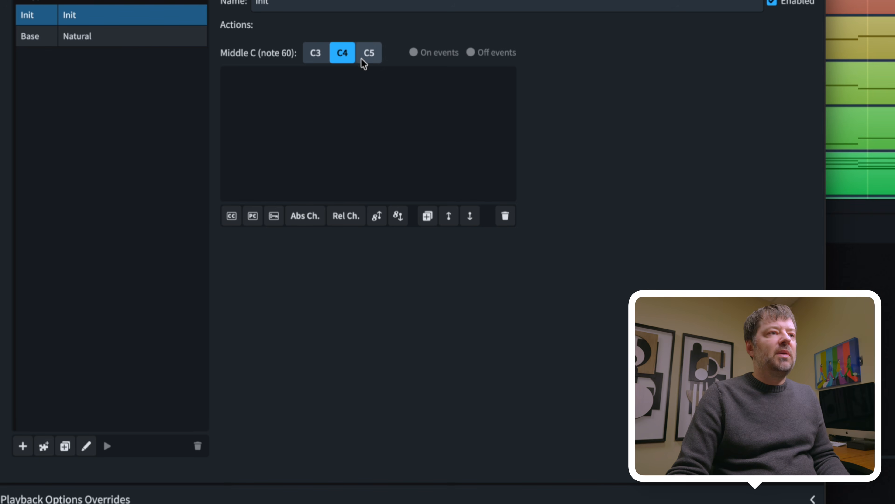
{"action": "left_click", "coordinate": [318, 56]}
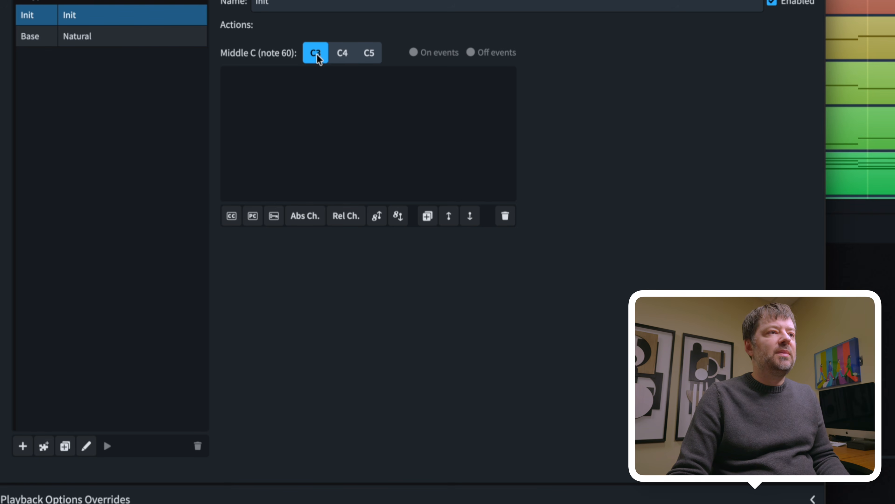
{"action": "left_click", "coordinate": [115, 45]}
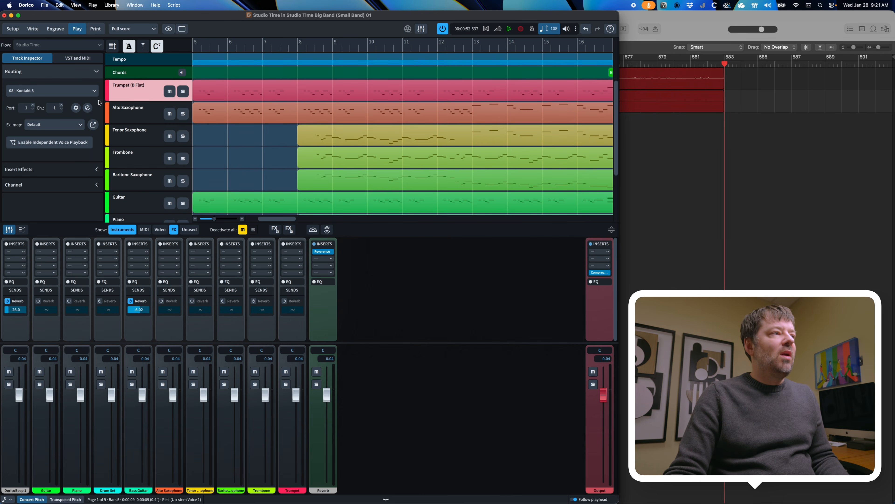
Open the trumpet's Kontakt window, move it aside, and reopen the Expression Maps editor
{"action": "left_click", "coordinate": [76, 107]}
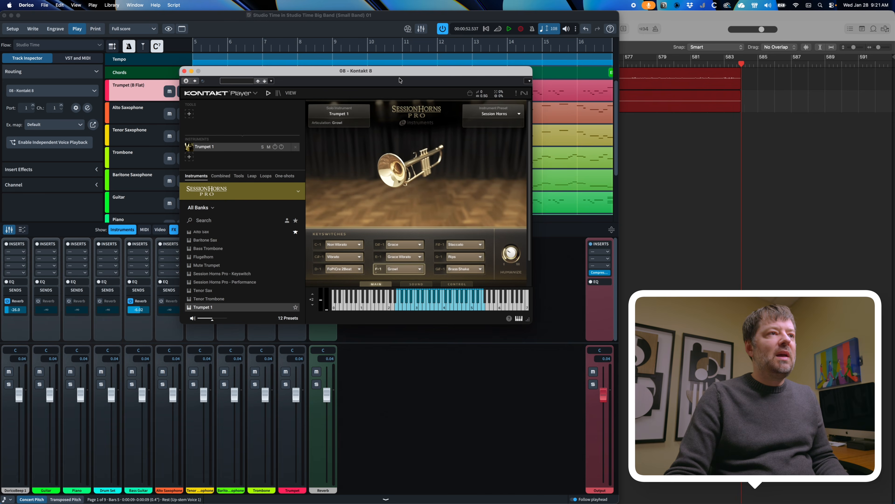
{"action": "left_click_drag", "start_coordinate": [399, 73], "coordinate": [729, 87]}
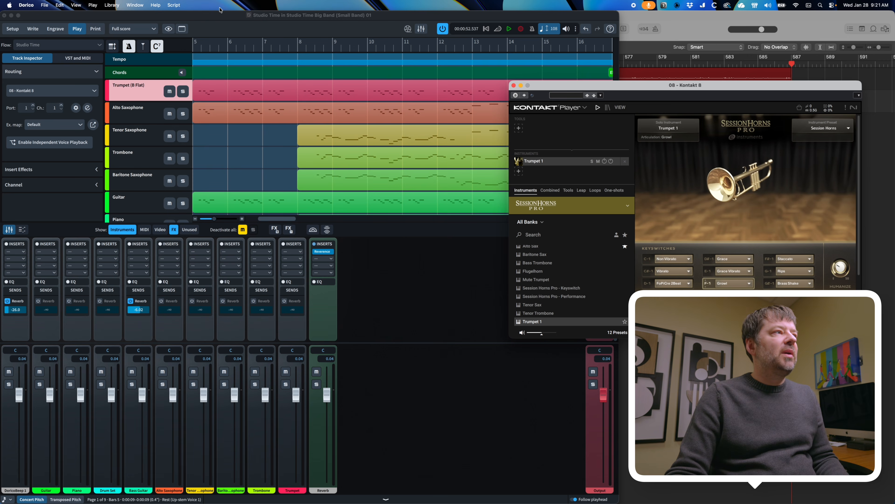
{"action": "left_click", "coordinate": [116, 5]}
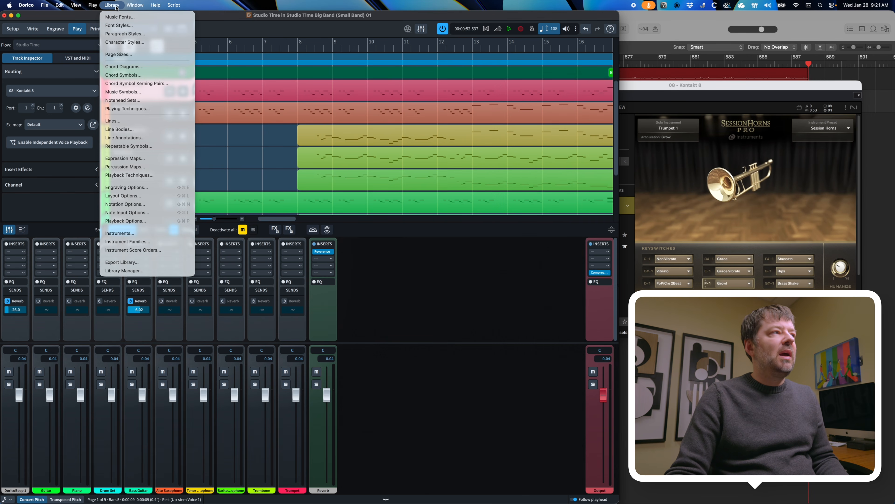
{"action": "left_click", "coordinate": [144, 159]}
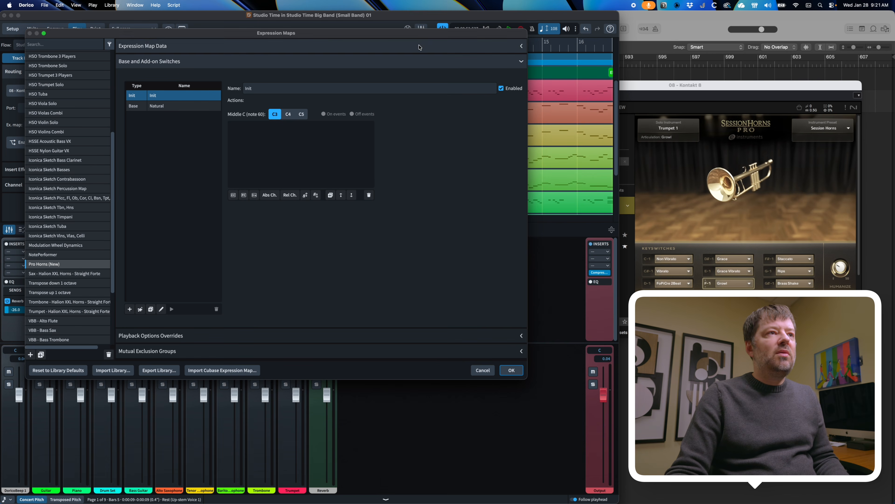
{"action": "left_click_drag", "start_coordinate": [420, 34], "coordinate": [501, 46]}
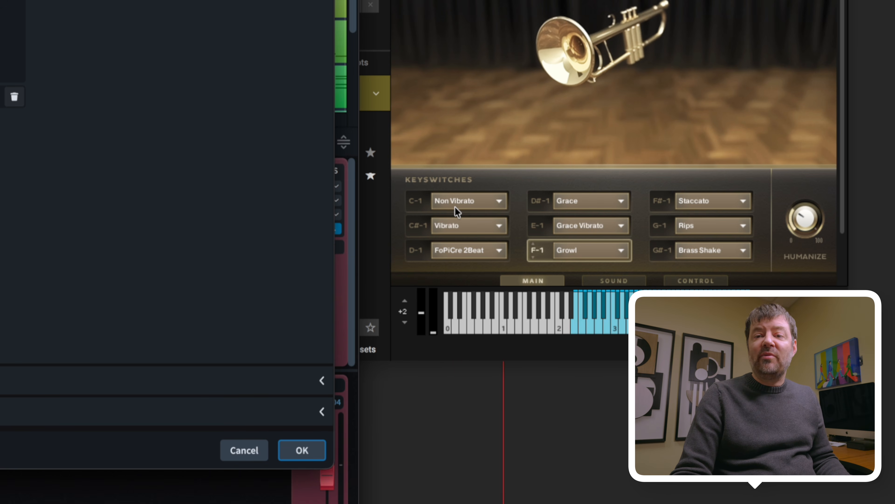
{"action": "left_click", "coordinate": [420, 204]}
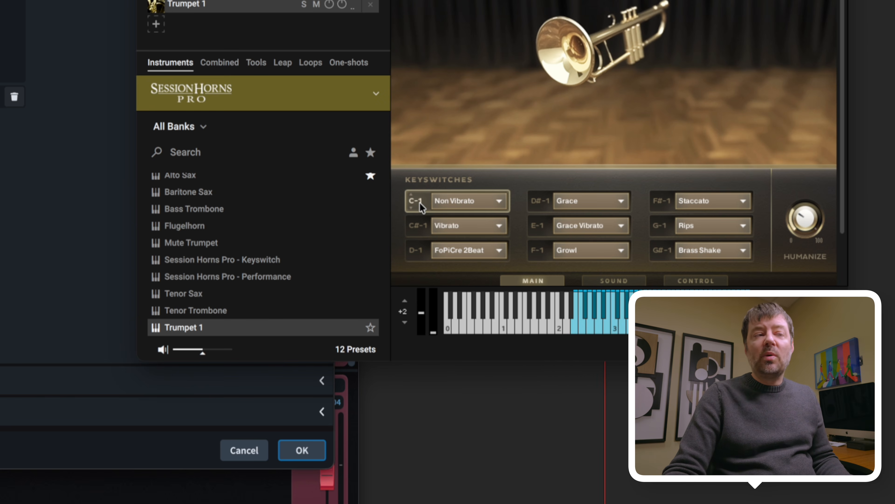
{"action": "left_click", "coordinate": [54, 215]}
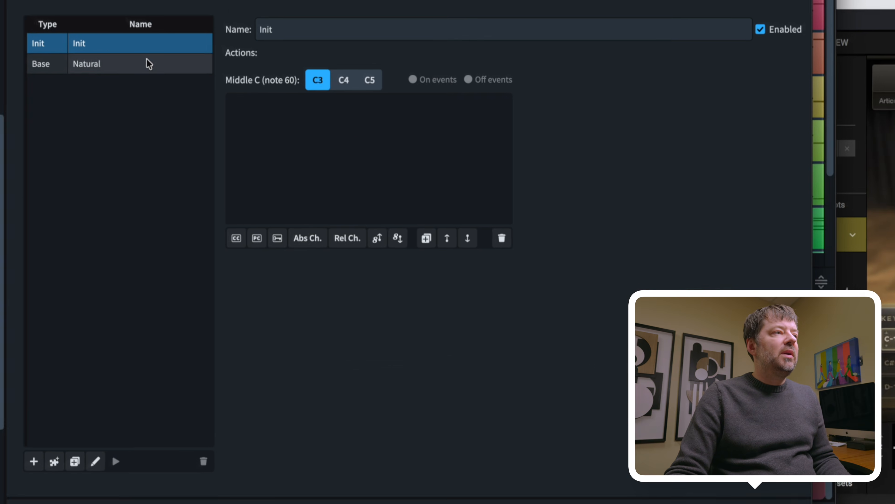
Add a key switch action to Natural and change its note from C3 to C-1
{"action": "left_click", "coordinate": [96, 66]}
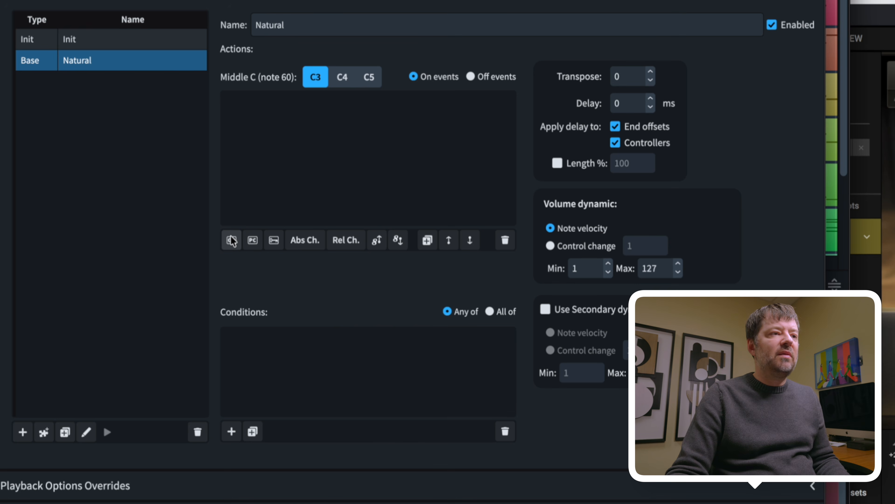
{"action": "left_click", "coordinate": [273, 242]}
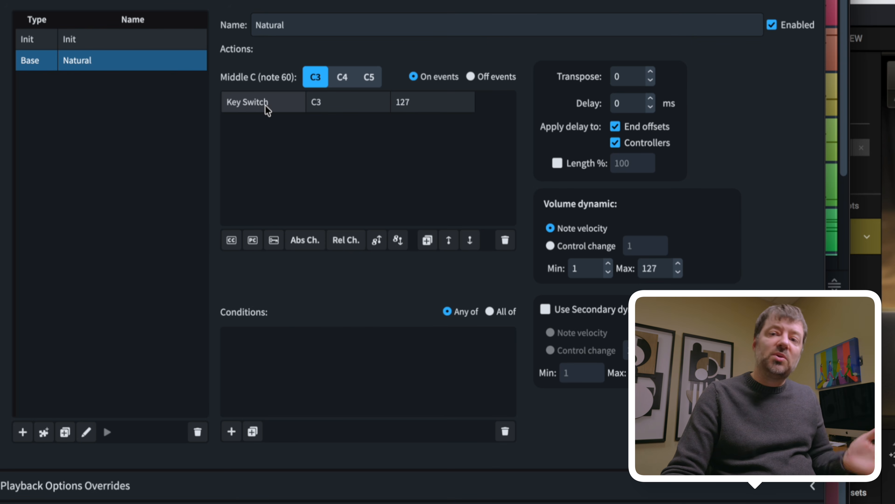
{"action": "double_click", "coordinate": [329, 107]}
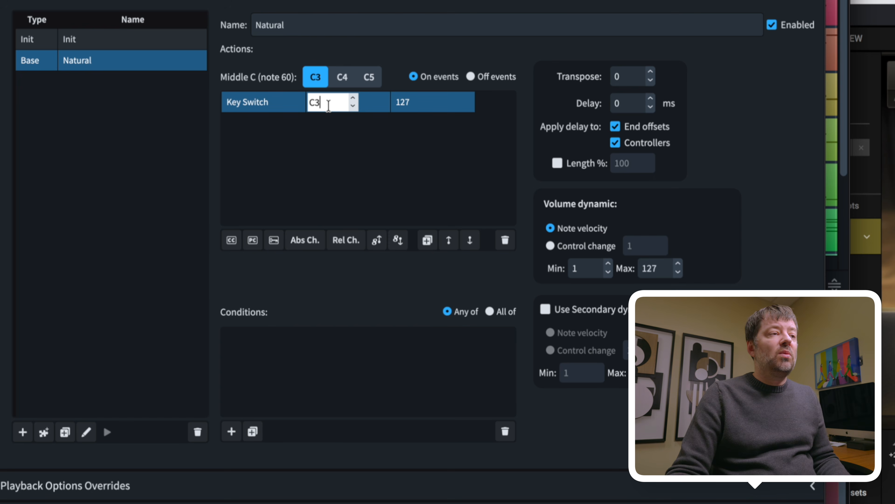
{"action": "key", "text": "BackSpace"}
{"action": "key", "text": "BackSpace"}
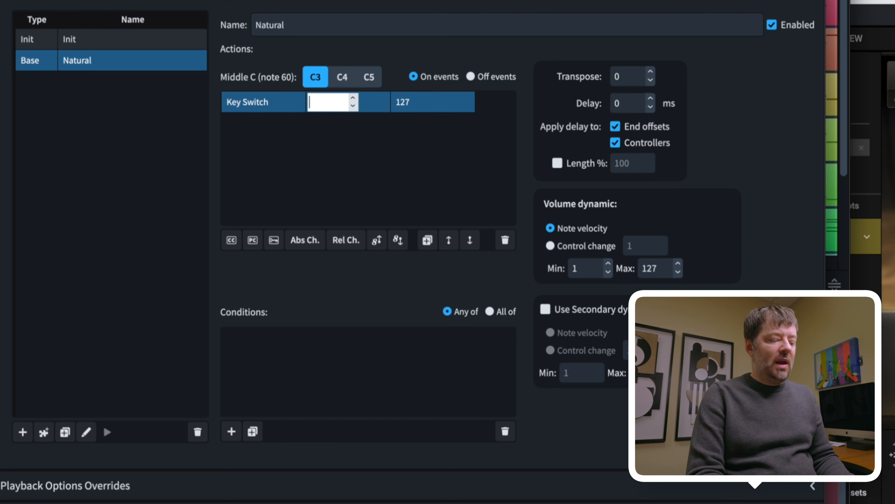
{"action": "type", "text": "C-1"}
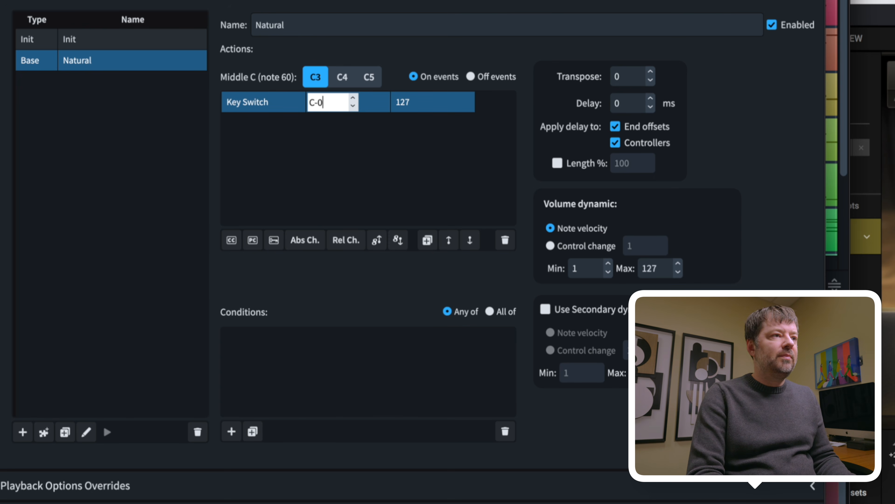
{"action": "left_click", "coordinate": [387, 145]}
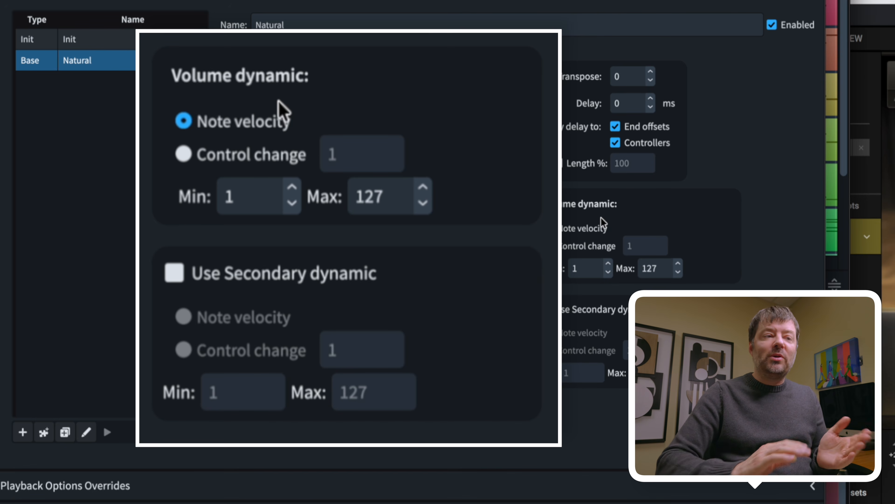
Set Natural's volume dynamic to control change 11 and enable a secondary dynamic
{"action": "left_click", "coordinate": [575, 250]}
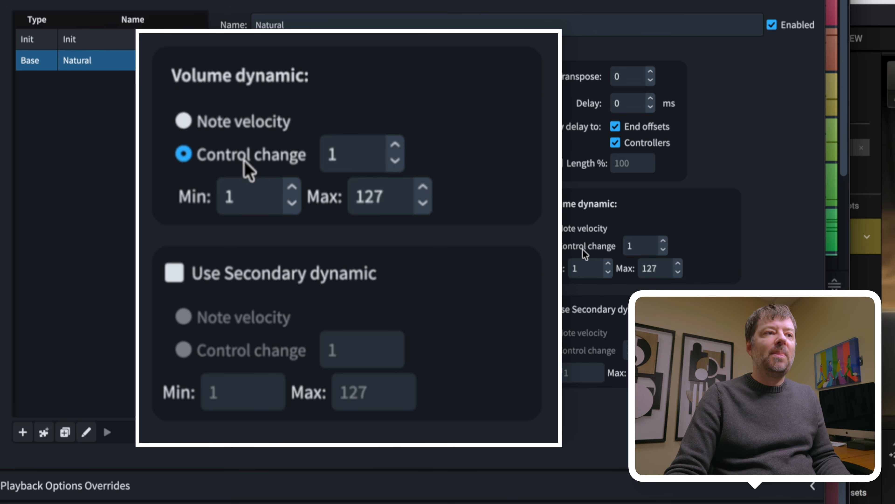
{"action": "double_click", "coordinate": [639, 247]}
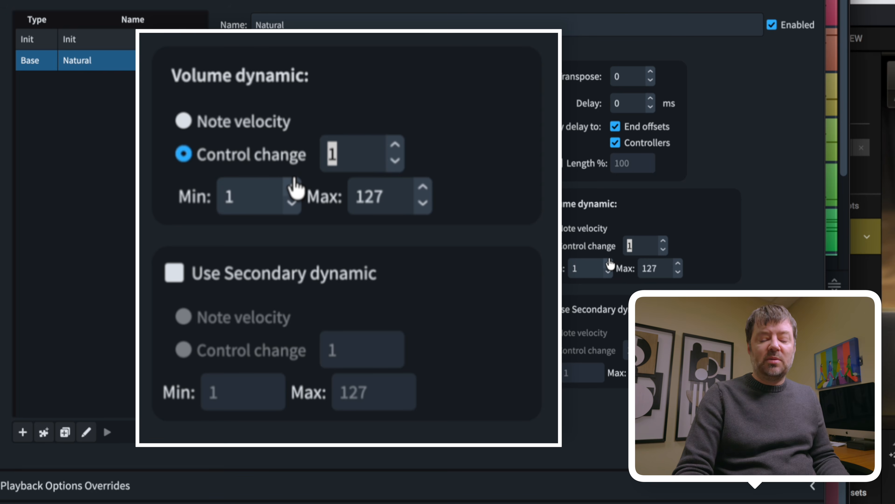
{"action": "type", "text": "11"}
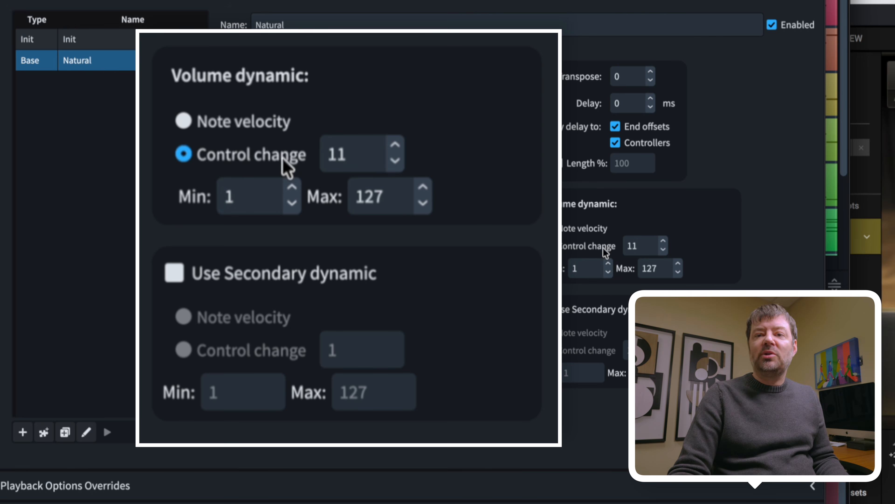
{"action": "key", "text": "Tab"}
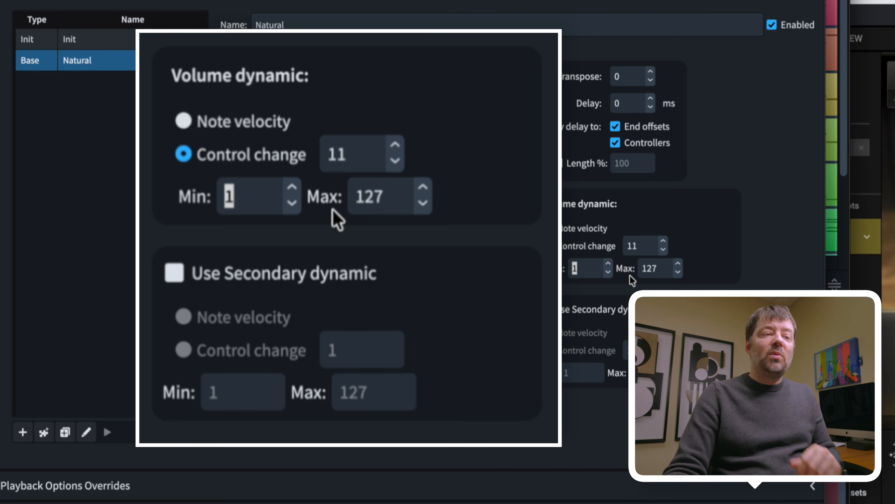
{"action": "left_click", "coordinate": [601, 311]}
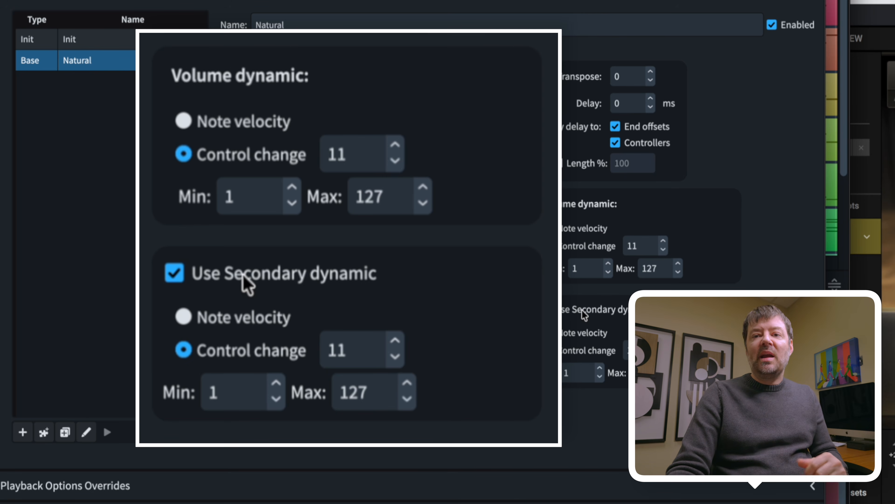
Make the secondary dynamic follow note velocity and begin adding another base switch
{"action": "left_click", "coordinate": [580, 333]}
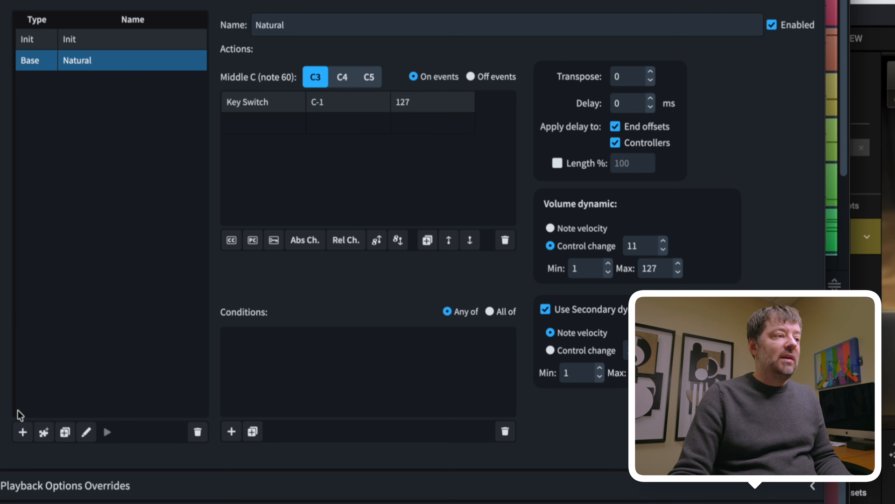
{"action": "left_click", "coordinate": [22, 433]}
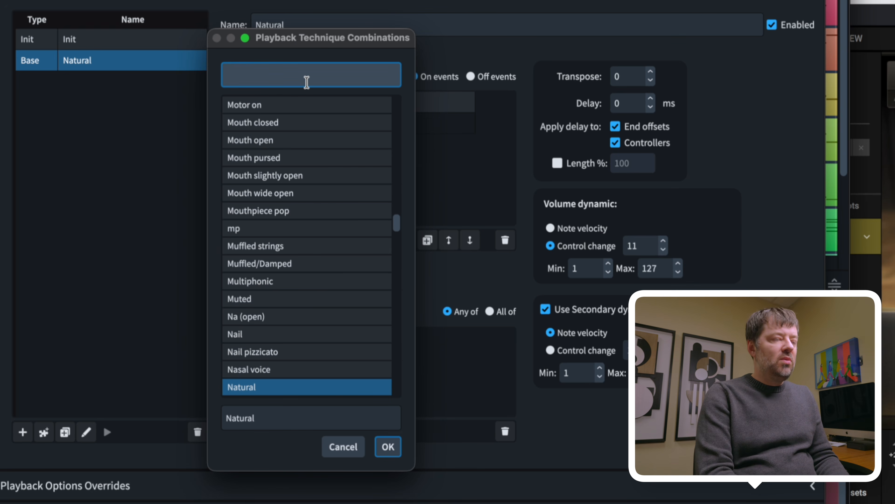
Add Shake as a new base switch in the expression map
{"action": "type", "text": "sha"}
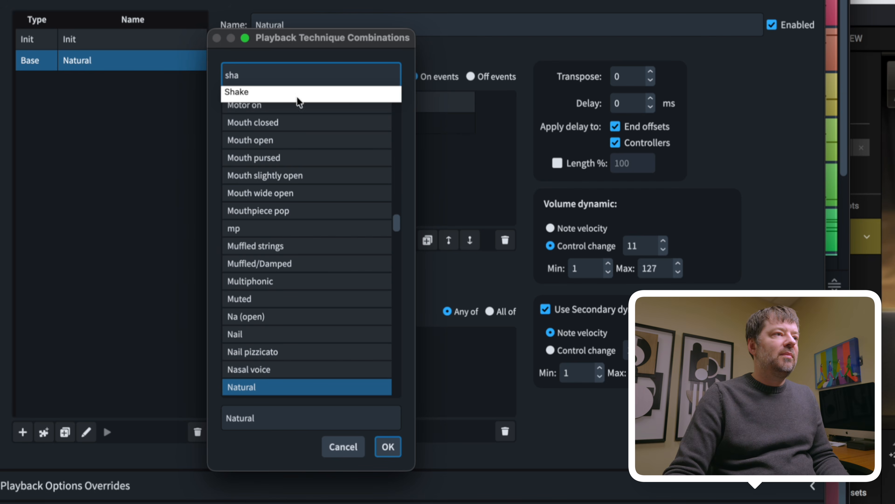
{"action": "left_click", "coordinate": [257, 92]}
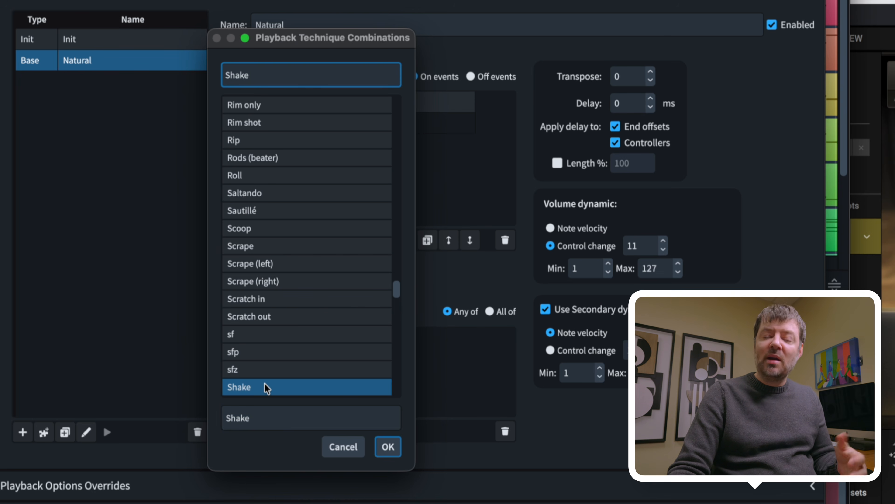
{"action": "left_click", "coordinate": [391, 451]}
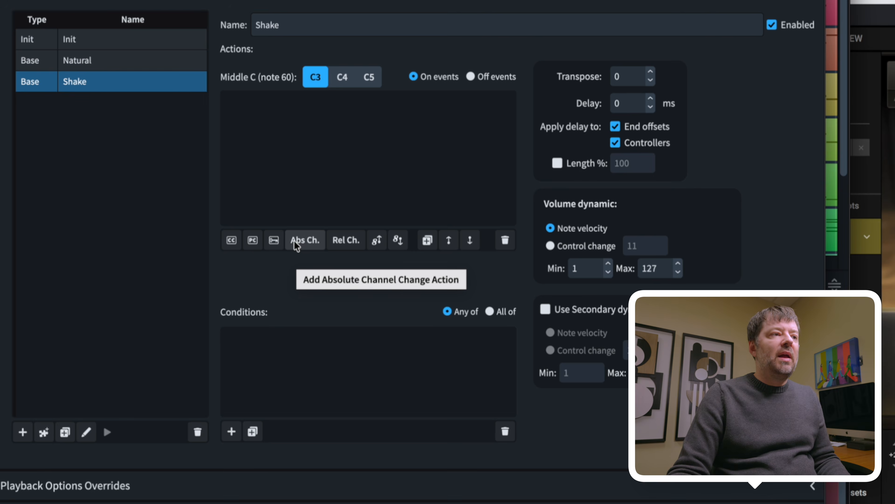
Give Shake a G#-1 key switch, CC 11 volume dynamic and a secondary dynamic
{"action": "left_click", "coordinate": [277, 241]}
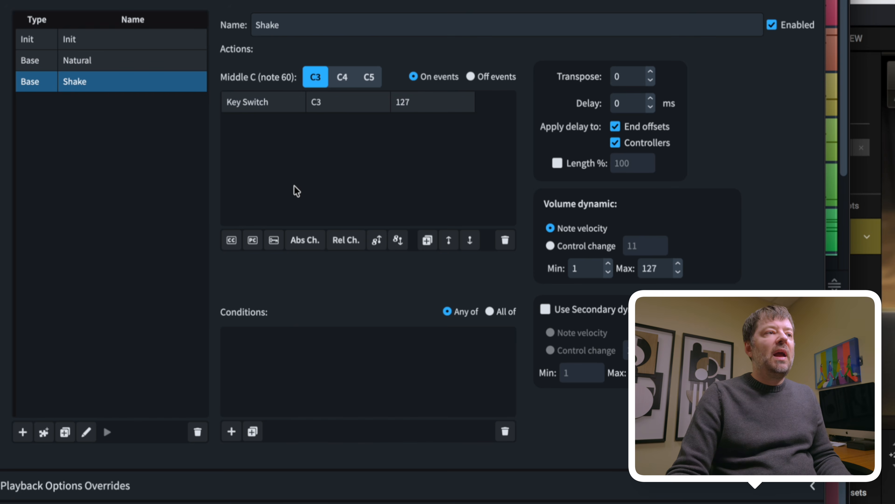
{"action": "double_click", "coordinate": [320, 103]}
{"action": "key", "text": "BackSpace"}
{"action": "key", "text": "BackSpace"}
{"action": "type", "text": "G#"}
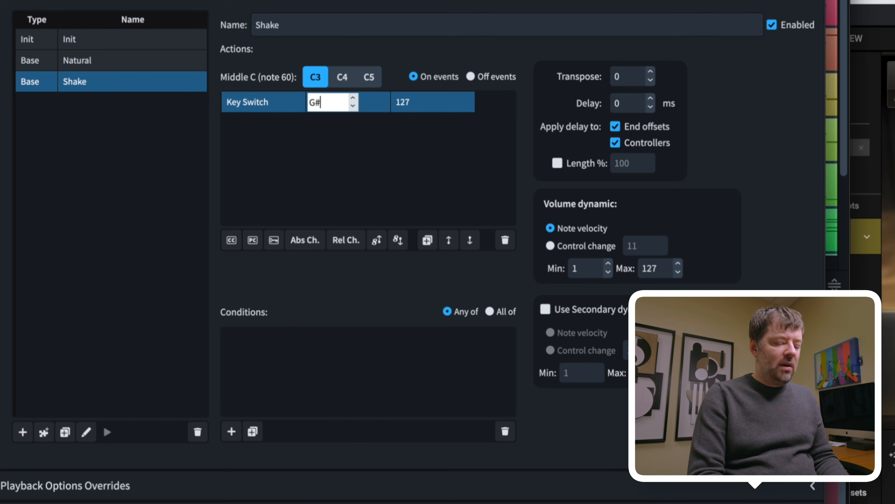
{"action": "type", "text": "-1"}
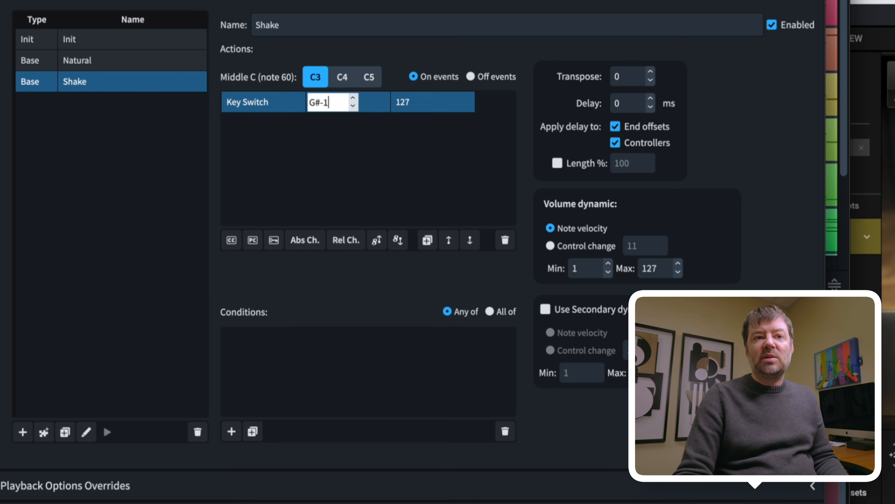
{"action": "key", "text": "Return"}
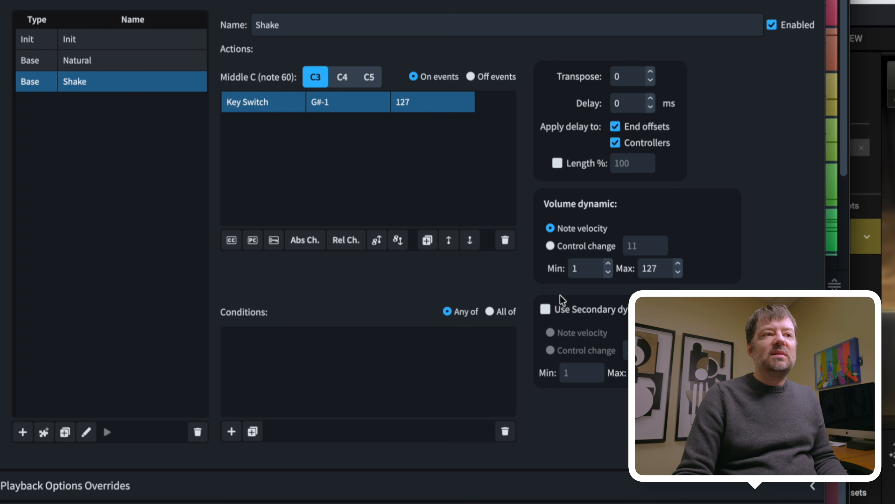
{"action": "left_click", "coordinate": [571, 247]}
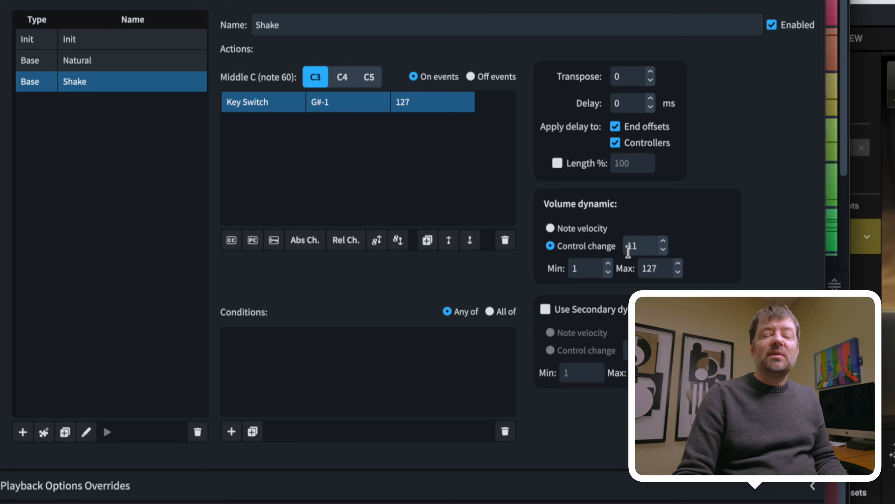
{"action": "left_click", "coordinate": [567, 309]}
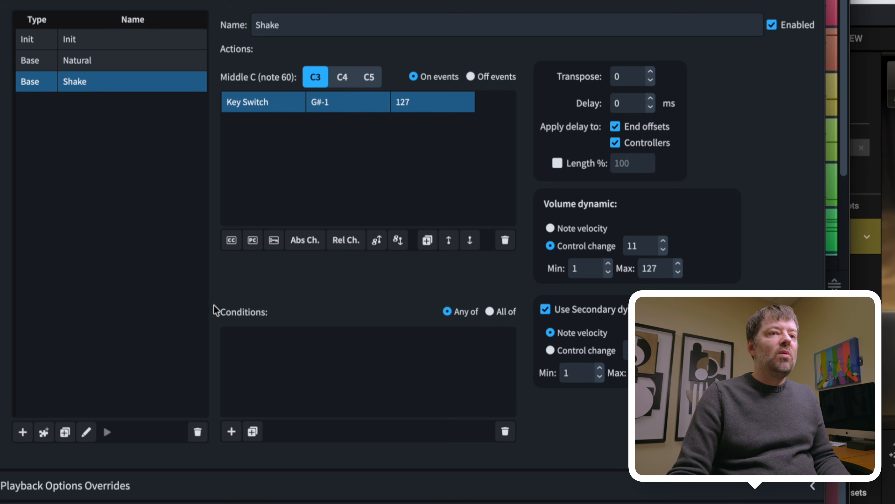
Add Vibrato as a new base switch in the expression map
{"action": "left_click", "coordinate": [22, 431]}
{"action": "type", "text": "vi"}
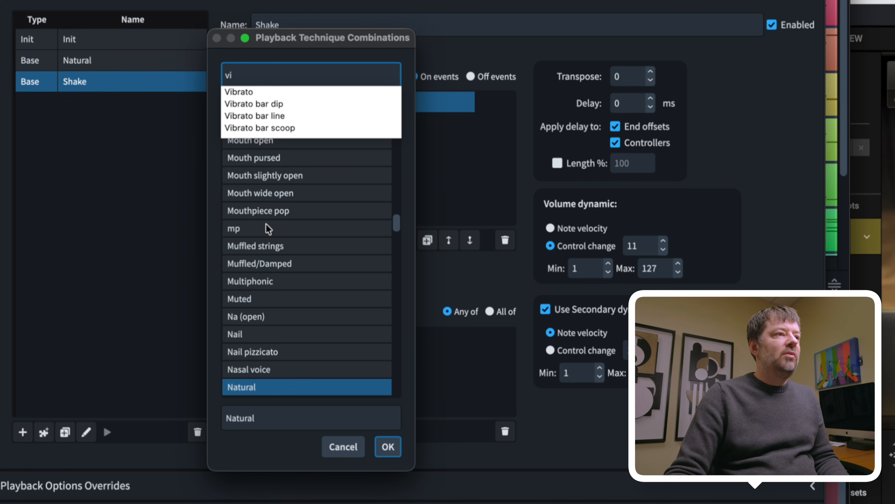
{"action": "left_click", "coordinate": [243, 91]}
{"action": "left_click", "coordinate": [387, 446]}
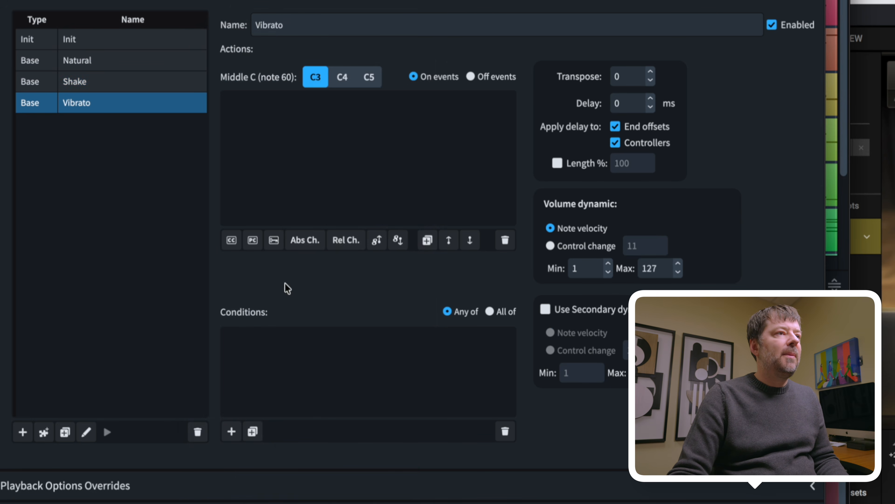
Give Vibrato a C#-1 key switch, CC 11 volume dynamic and a velocity secondary dynamic
{"action": "left_click", "coordinate": [275, 241]}
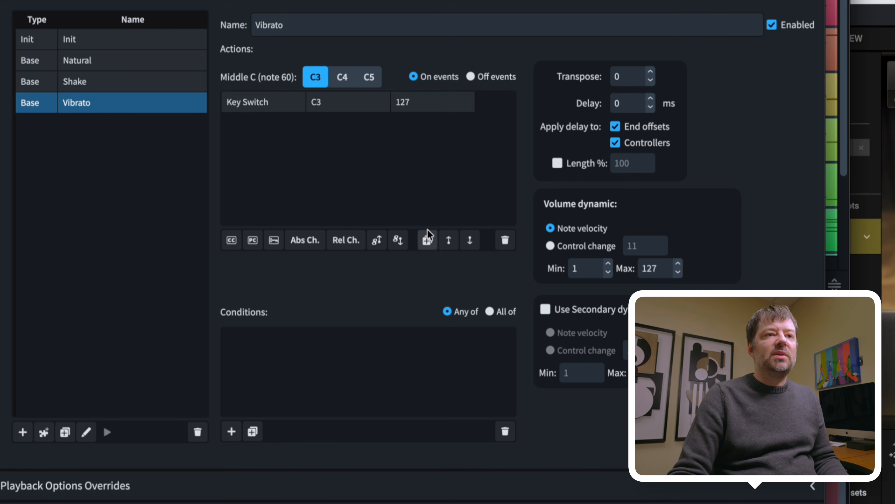
{"action": "left_click", "coordinate": [330, 106]}
{"action": "double_click", "coordinate": [319, 102]}
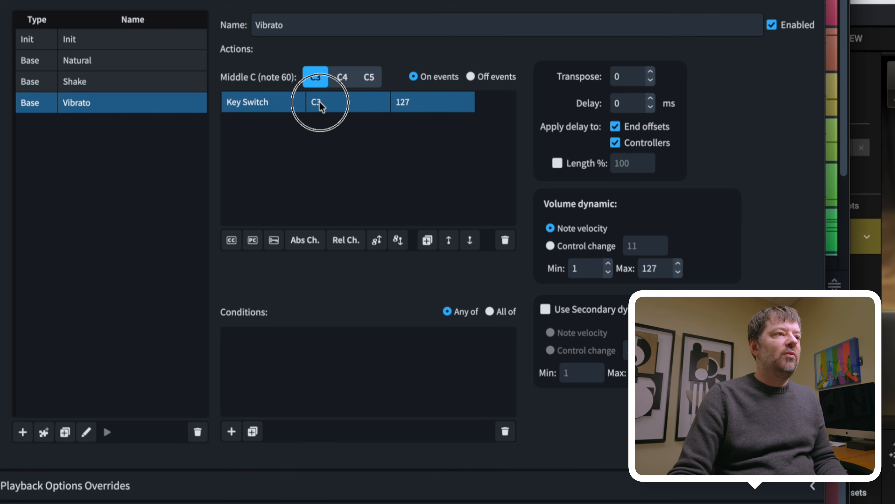
{"action": "key", "text": "BackSpace"}
{"action": "type", "text": "#-1"}
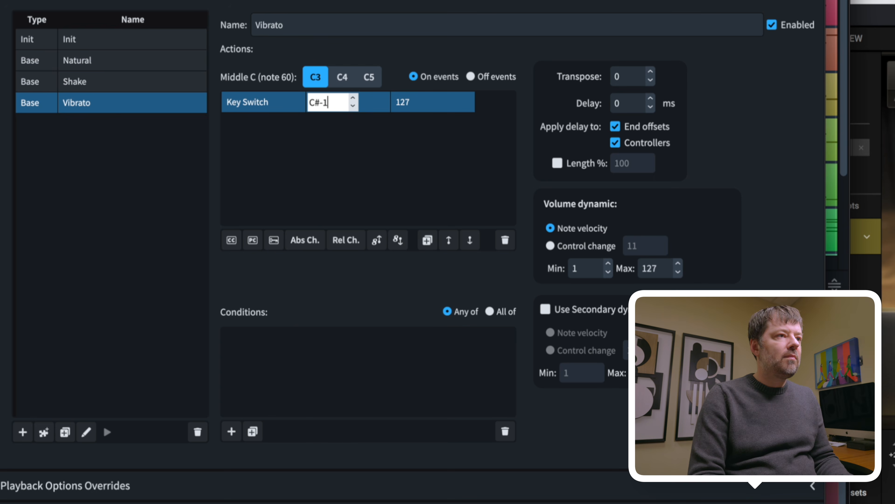
{"action": "key", "text": "Return"}
{"action": "left_click", "coordinate": [579, 247]}
{"action": "left_click", "coordinate": [572, 311]}
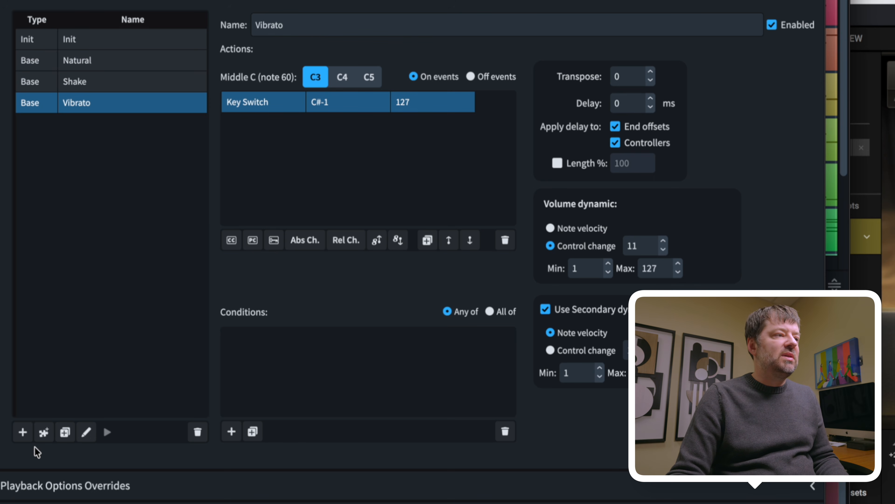
Add Staccato as a new base switch in the expression map
{"action": "left_click", "coordinate": [23, 430]}
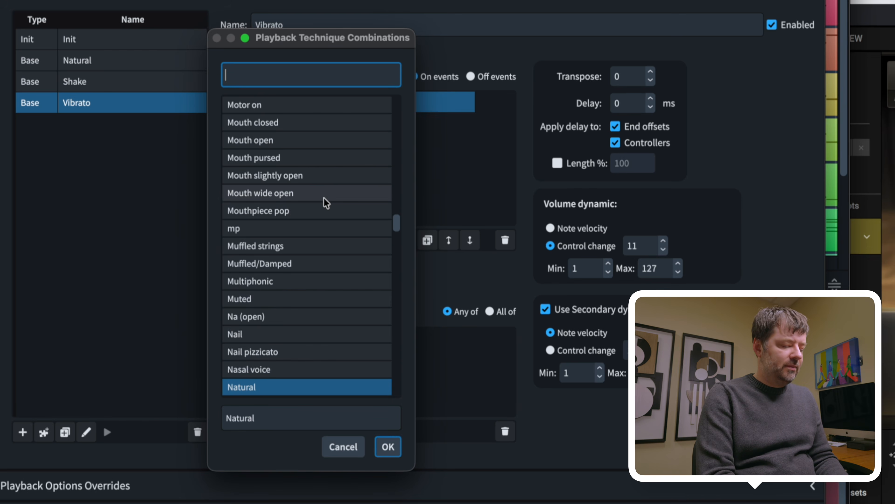
{"action": "type", "text": "stac"}
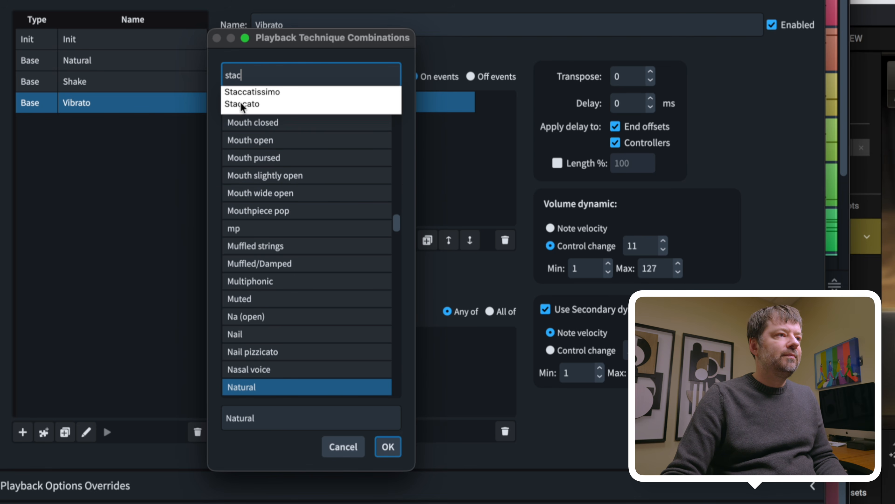
{"action": "left_click", "coordinate": [242, 105]}
{"action": "left_click", "coordinate": [387, 447]}
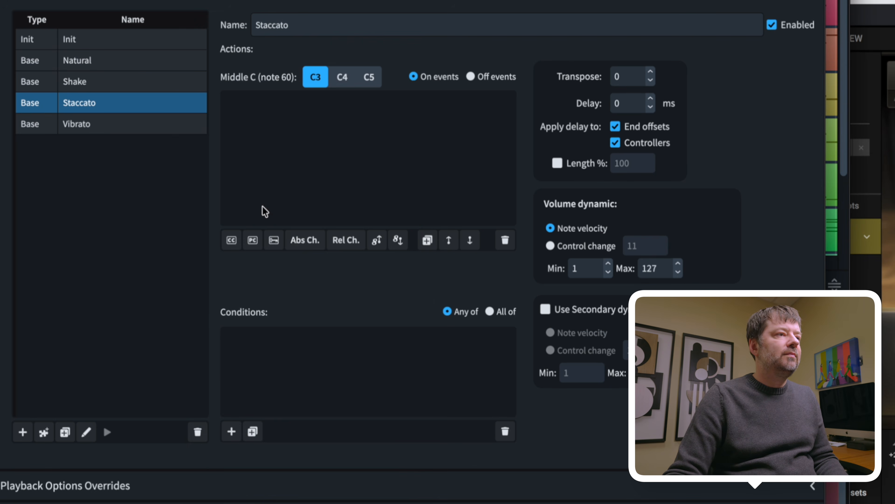
Give Staccato an F#-1 key switch, CC 11 volume dynamic and a velocity secondary dynamic
{"action": "left_click", "coordinate": [274, 240]}
{"action": "left_click", "coordinate": [324, 106]}
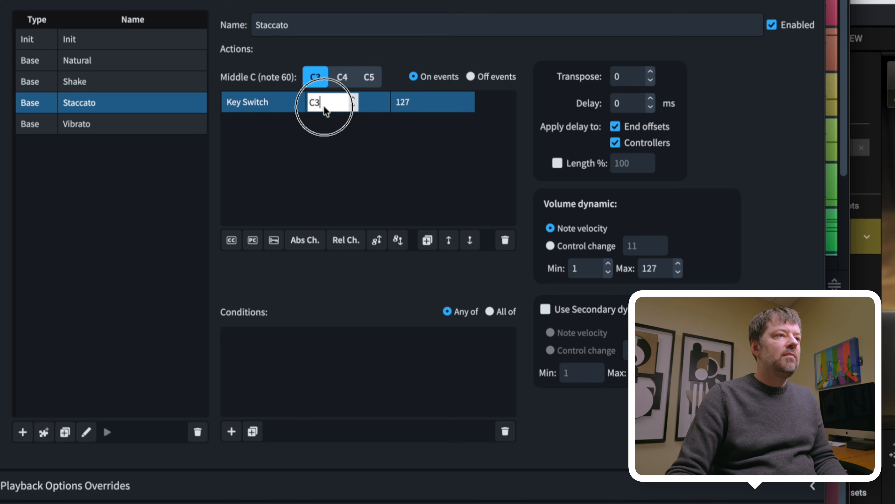
{"action": "key", "text": "BackSpace"}
{"action": "key", "text": "BackSpace"}
{"action": "type", "text": "F#-1"}
{"action": "left_click", "coordinate": [463, 174]}
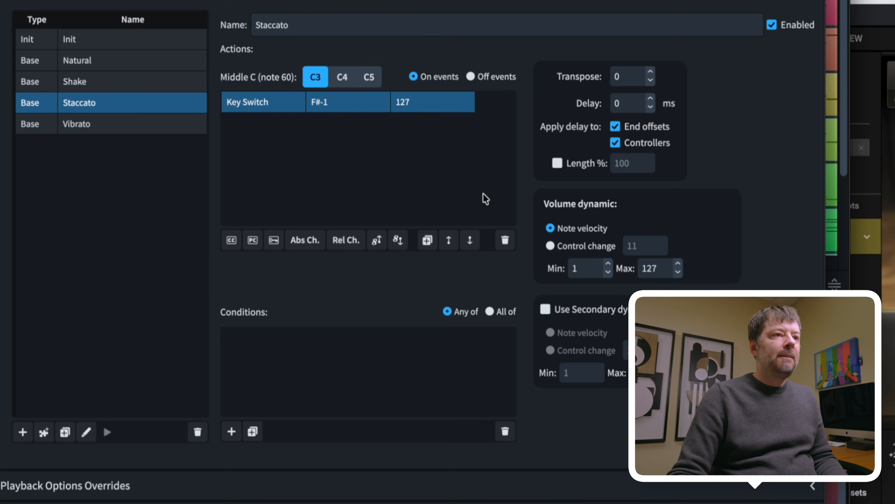
{"action": "left_click", "coordinate": [570, 245]}
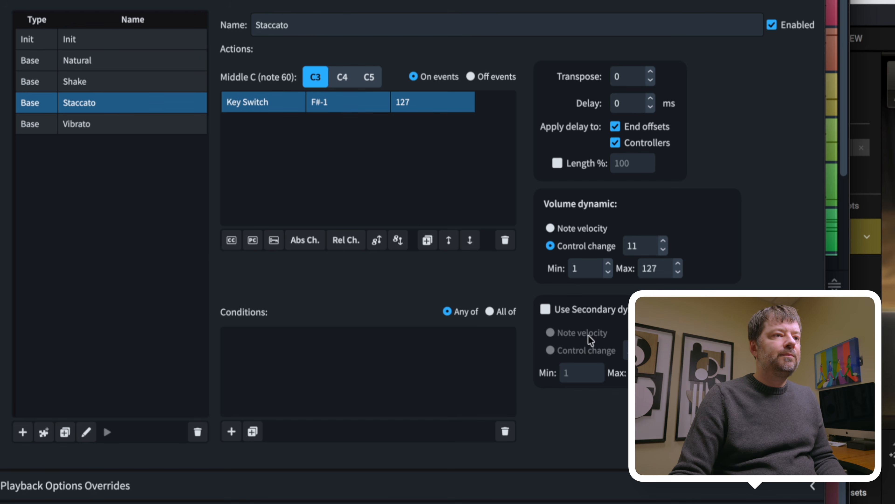
{"action": "left_click", "coordinate": [581, 309]}
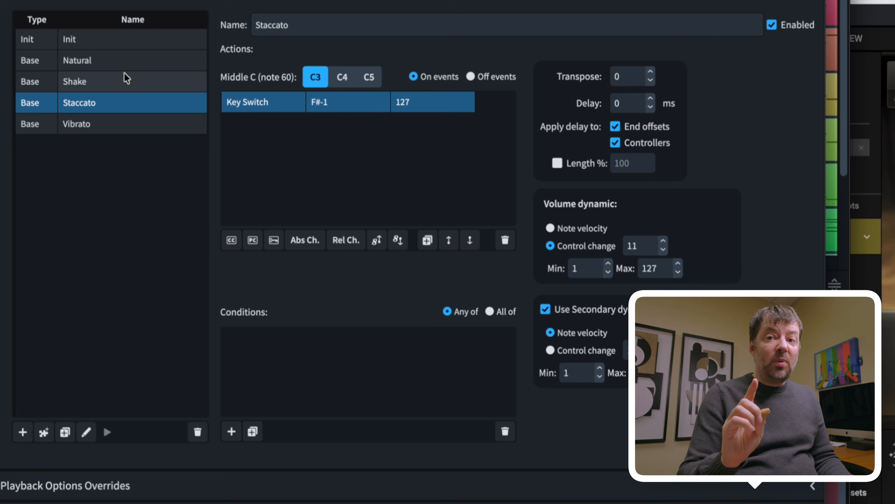
Review the Natural, Shake, Staccato and Vibrato entries' settings
{"action": "left_click", "coordinate": [104, 62]}
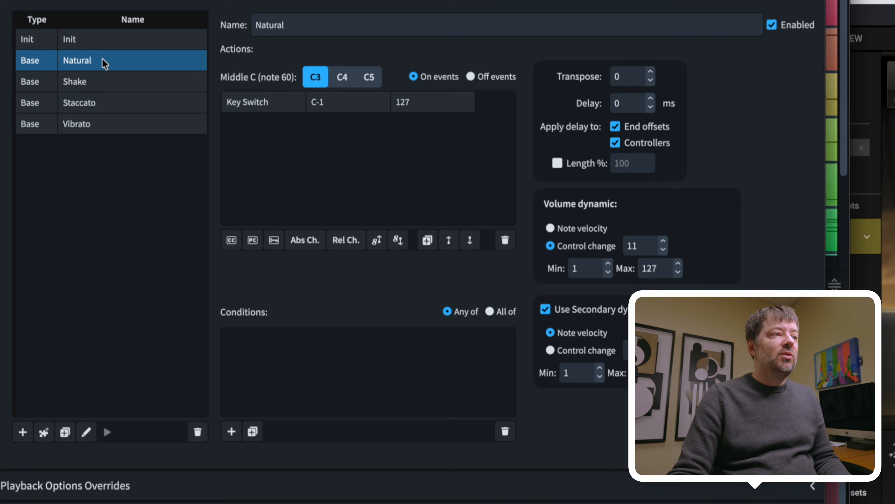
{"action": "left_click", "coordinate": [100, 86]}
{"action": "left_click", "coordinate": [100, 103]}
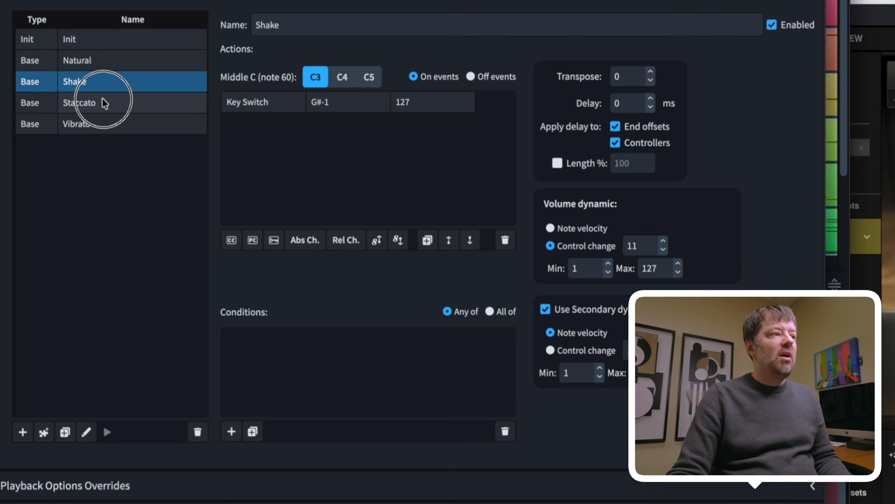
{"action": "left_click", "coordinate": [102, 125]}
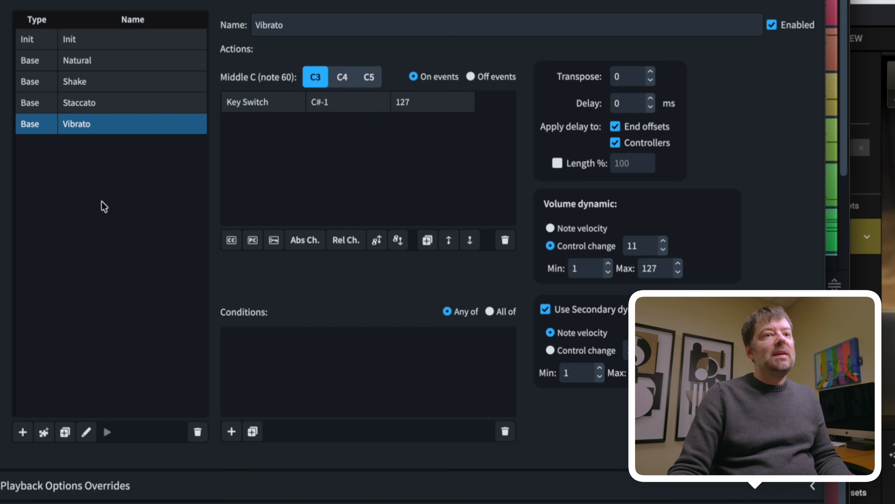